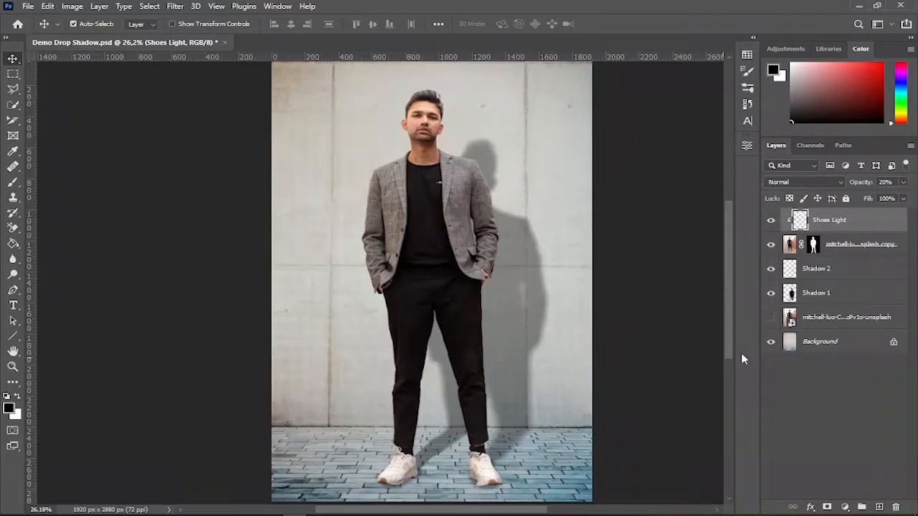
# Examine the finished demo composite by isolating or toggling the Background, Shadow 1, Shadow 2 and Shoes Light layers
pyautogui.keyDown('alt'); pyautogui.click(770, 342); pyautogui.keyUp('alt')
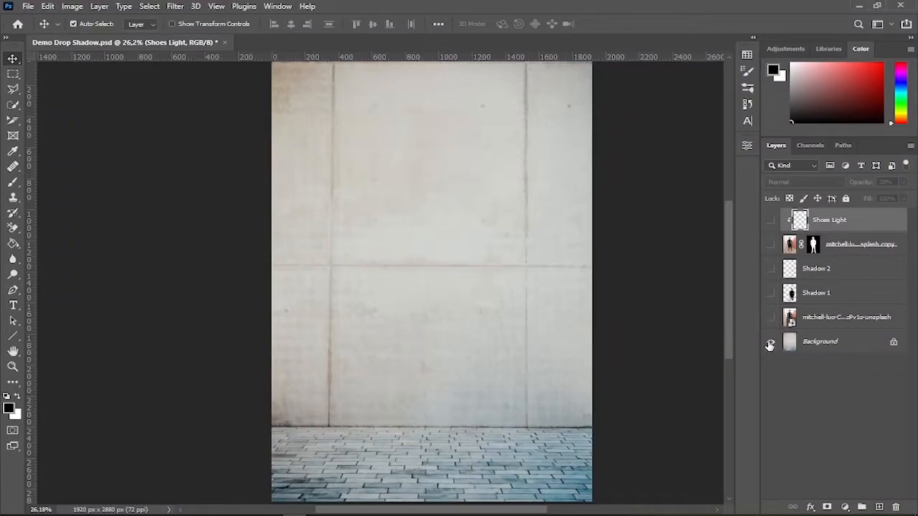
pyautogui.keyDown('alt'); pyautogui.click(770, 344); pyautogui.keyUp('alt')
pyautogui.keyDown('alt'); pyautogui.click(770, 293); pyautogui.keyUp('alt')
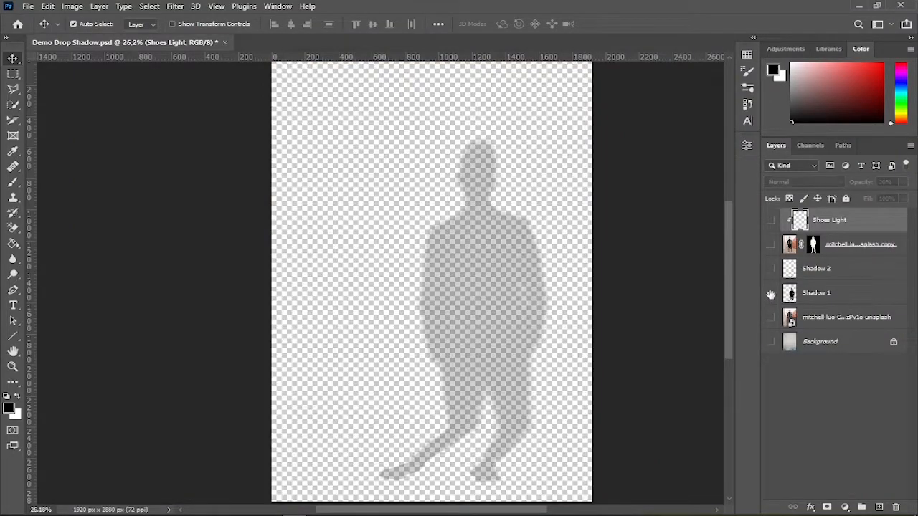
pyautogui.keyDown('alt'); pyautogui.click(770, 294); pyautogui.keyUp('alt')
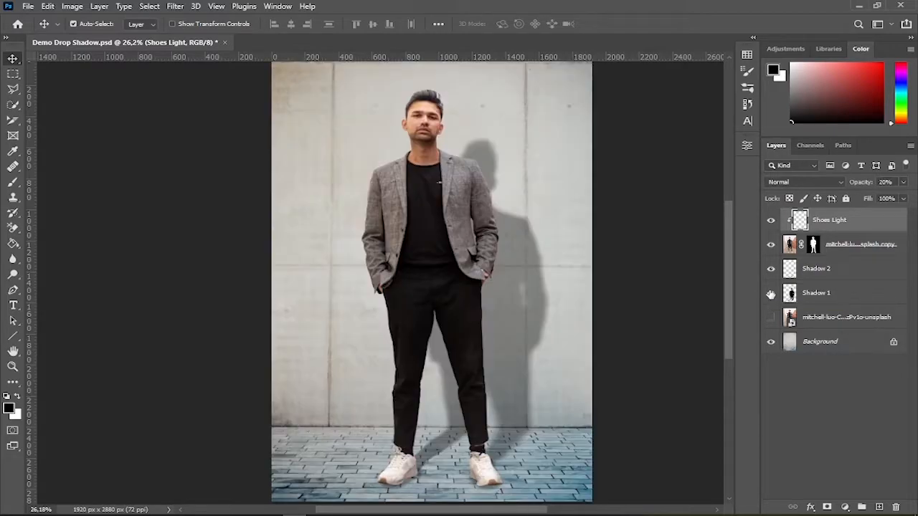
pyautogui.click(771, 294)
pyautogui.click(771, 292)
pyautogui.click(772, 270)
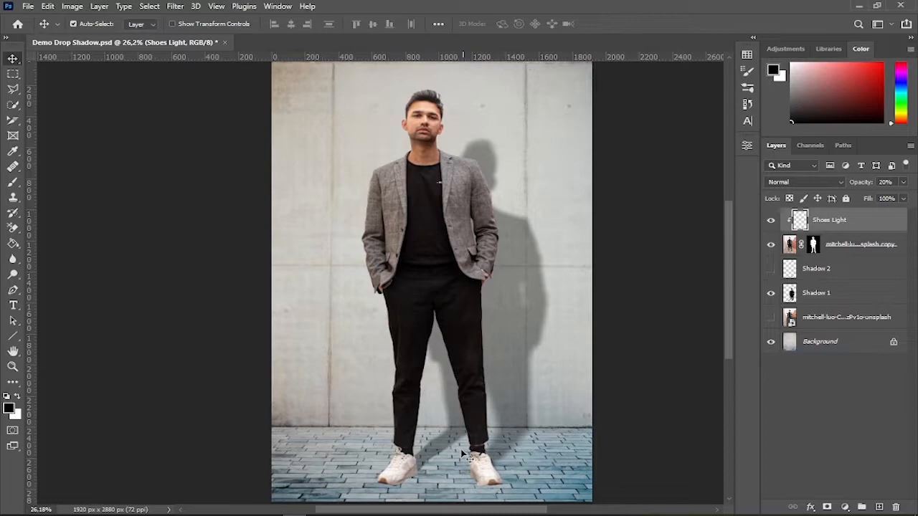
pyautogui.click(770, 271)
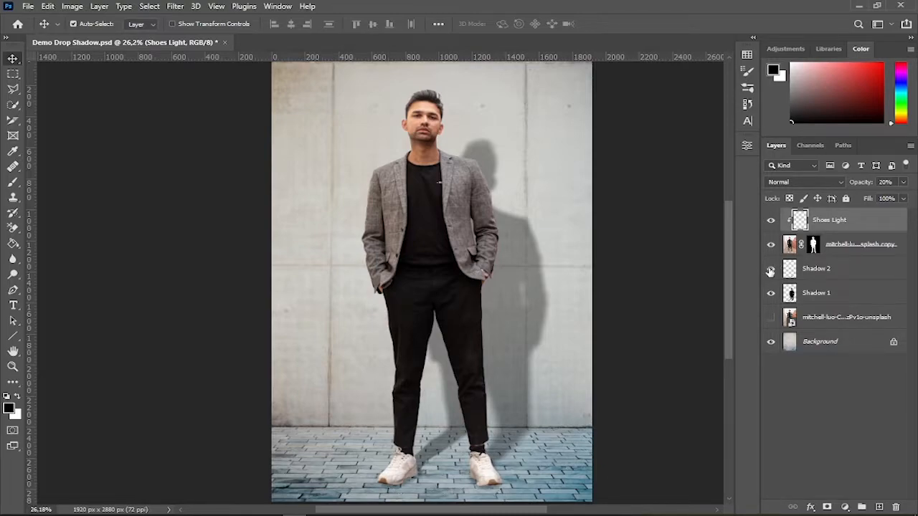
pyautogui.click(771, 221)
pyautogui.click(772, 222)
# Open the concrete wall photo as a new document and place the photo of the standing man over it at 100% scale
pyautogui.click(82, 515)
pyautogui.moveTo(492, 316); pyautogui.dragTo(303, 45)
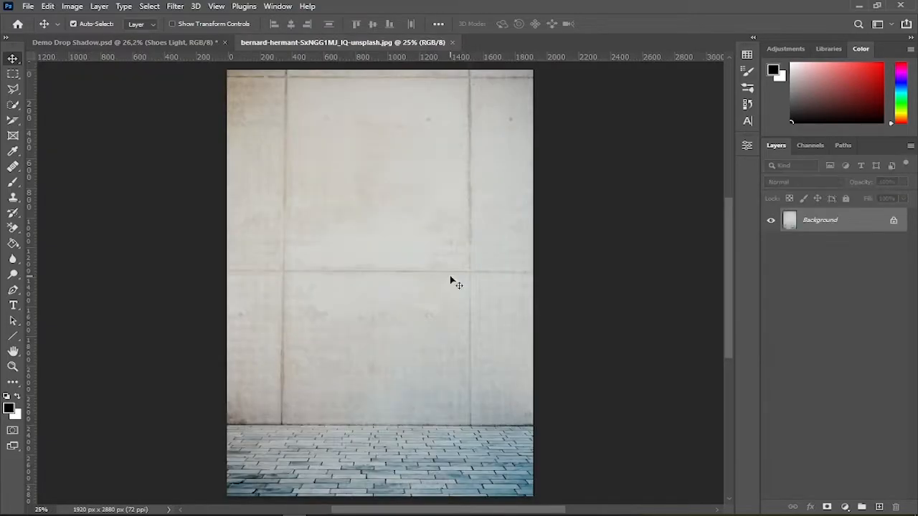
pyautogui.click(104, 513)
pyautogui.moveTo(630, 322); pyautogui.dragTo(401, 136)
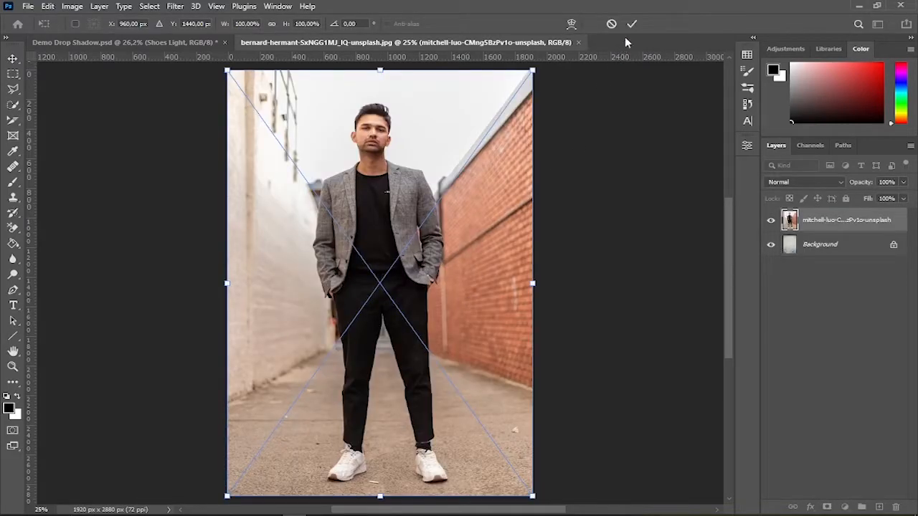
pyautogui.click(634, 23)
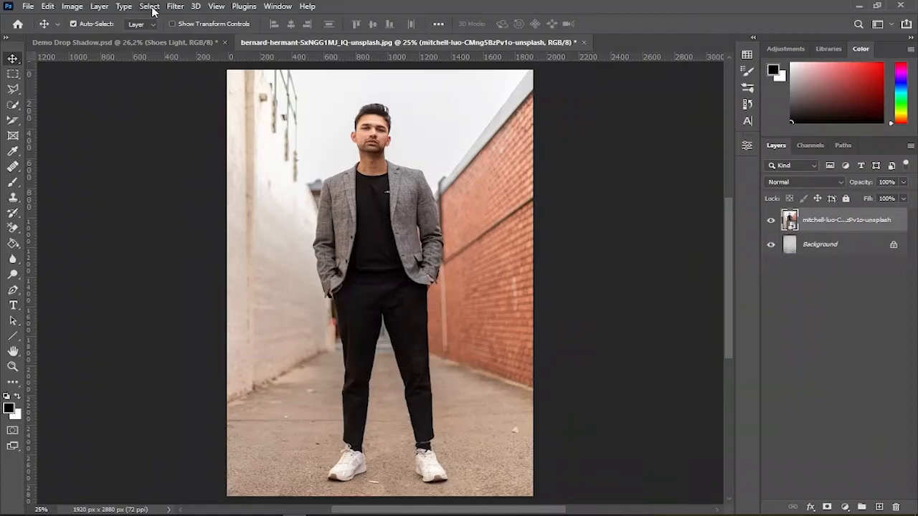
# In Select and Mask, set the view to On Layers, then select the subject automatically and refine the hair
pyautogui.click(150, 6)
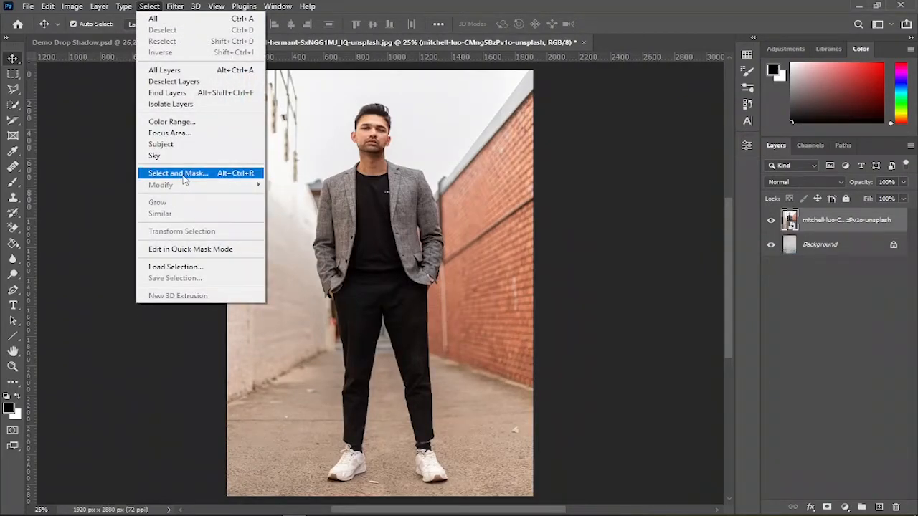
pyautogui.click(178, 173)
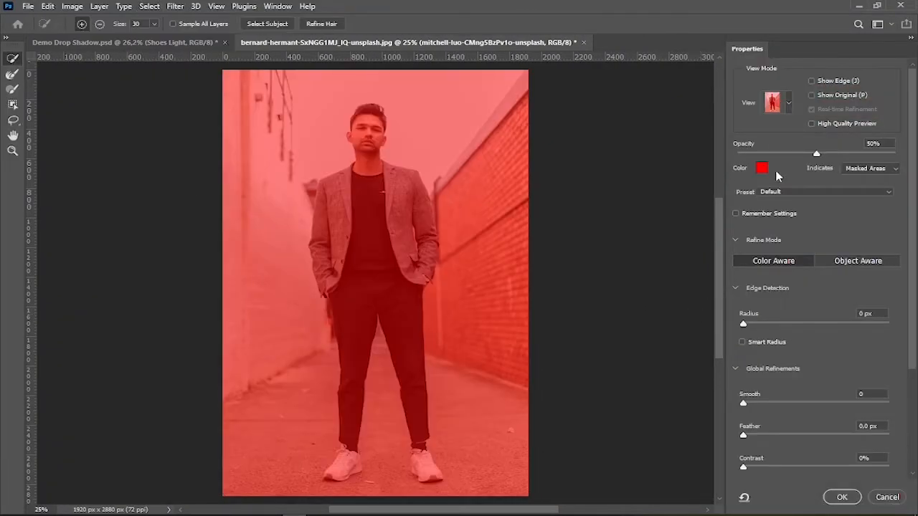
pyautogui.click(789, 108)
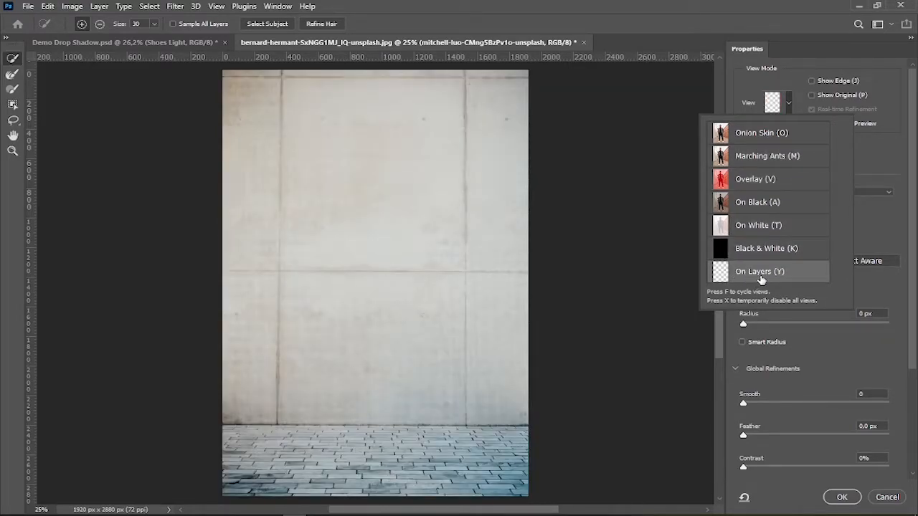
pyautogui.click(746, 81)
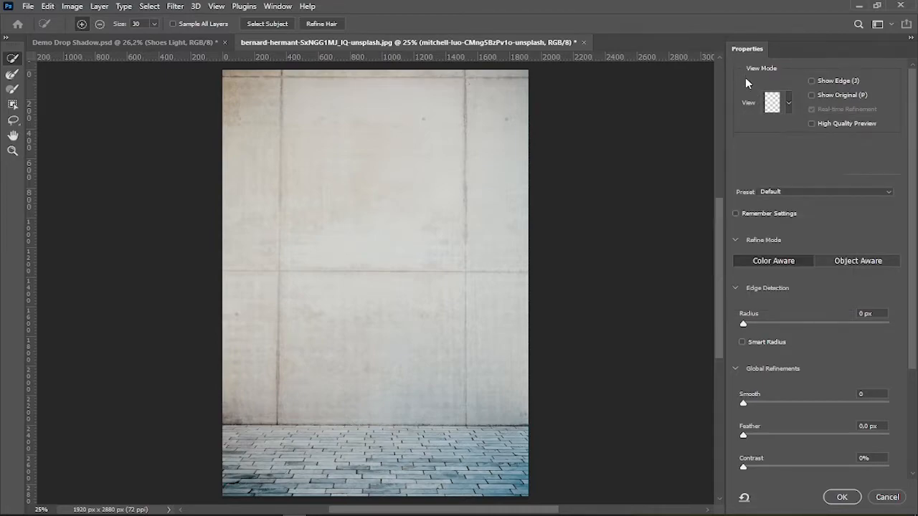
pyautogui.click(255, 23)
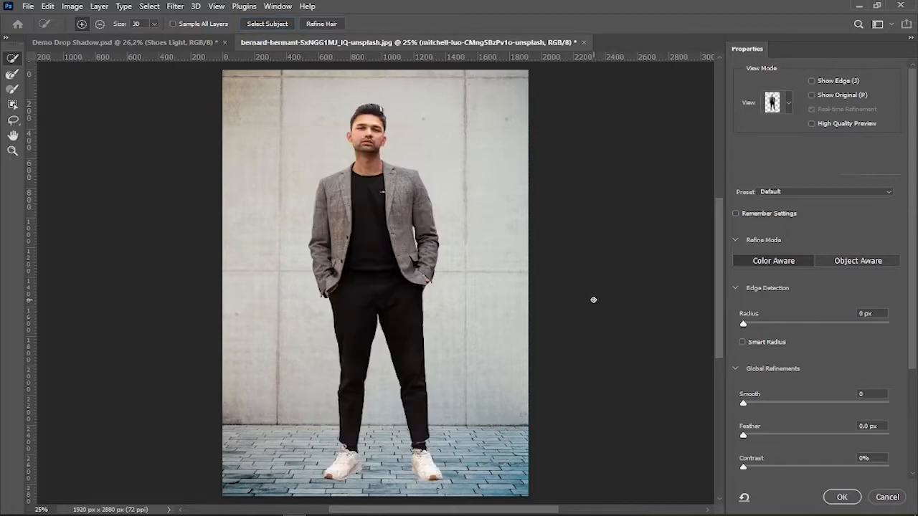
pyautogui.click(336, 23)
# Switch the mask preview to Overlay and set Smooth to 3 and Feather to 0.4 px
pyautogui.click(788, 111)
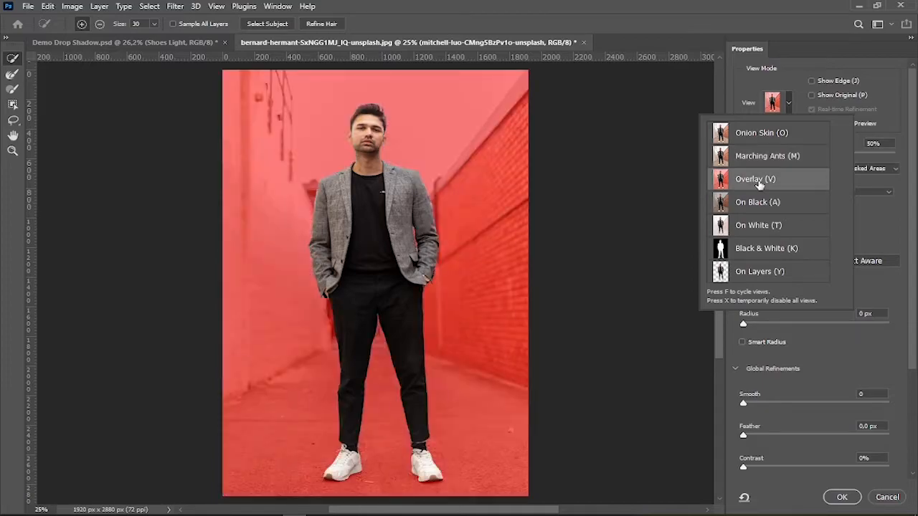
pyautogui.scroll(3, 476, 242)
pyautogui.scroll(-4, 412, 313)
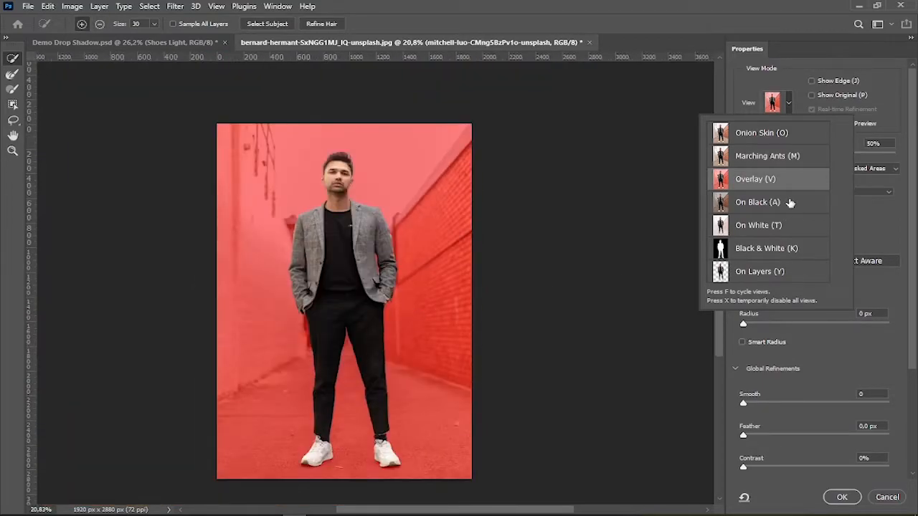
pyautogui.click(744, 75)
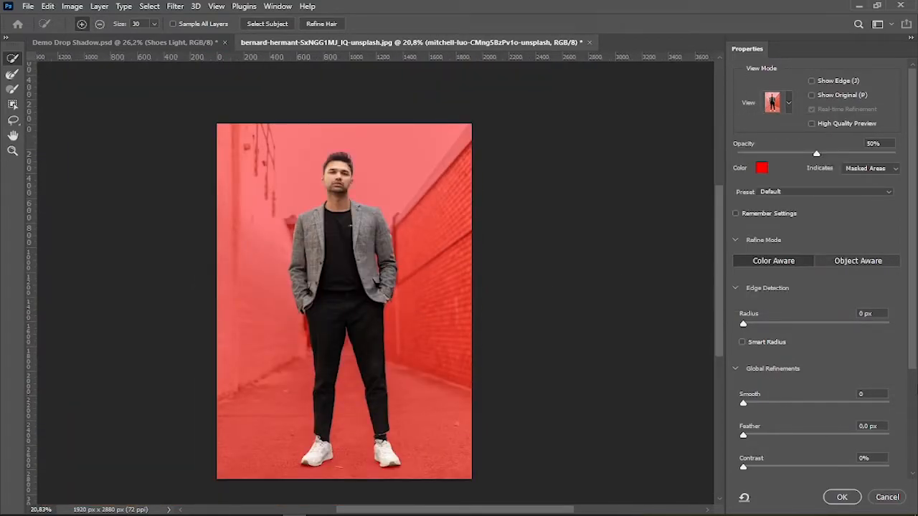
pyautogui.scroll(-3, 893, 424)
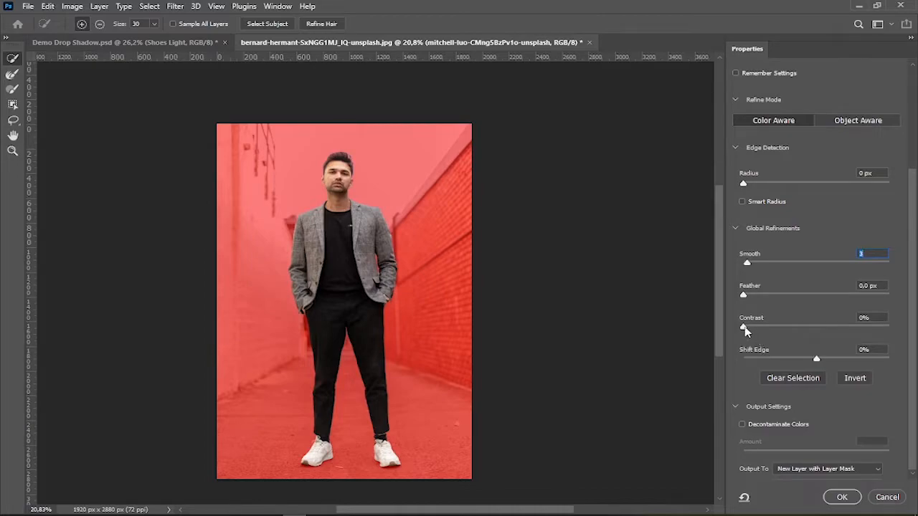
pyautogui.click(747, 296)
# Try the Decontaminate Colors option on the cutout
pyautogui.click(743, 426)
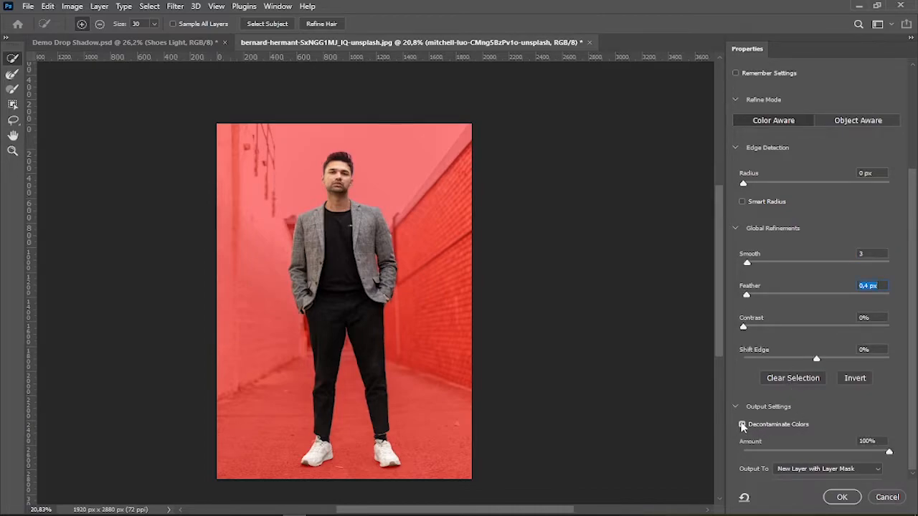
pyautogui.click(743, 426)
pyautogui.click(743, 426)
pyautogui.click(743, 426)
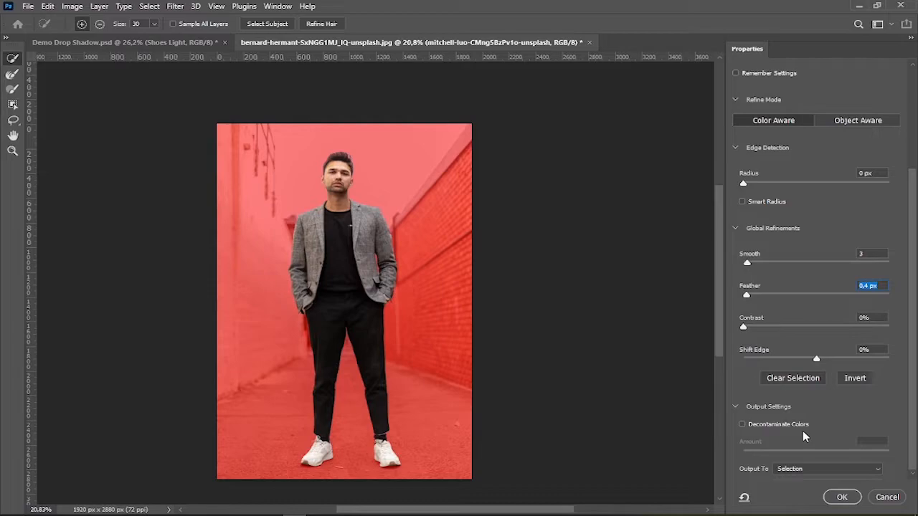
# Output the refined selection to a new layer with a layer mask
pyautogui.click(825, 470)
pyautogui.click(830, 487)
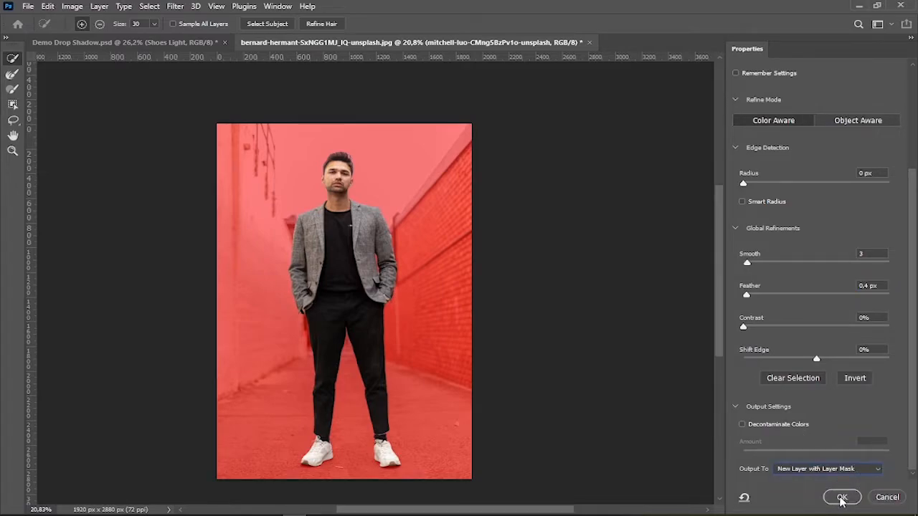
pyautogui.click(842, 498)
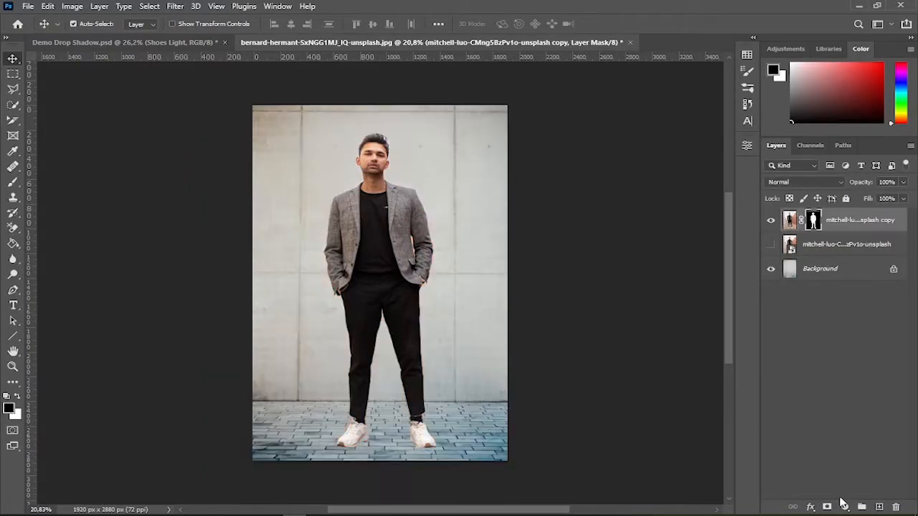
# Compare the masked cutout with the original photo by toggling both layers, and inspect the man's shoes and head up close
pyautogui.click(771, 245)
pyautogui.click(771, 245)
pyautogui.click(771, 220)
pyautogui.click(771, 220)
pyautogui.scroll(1, 609, 347)
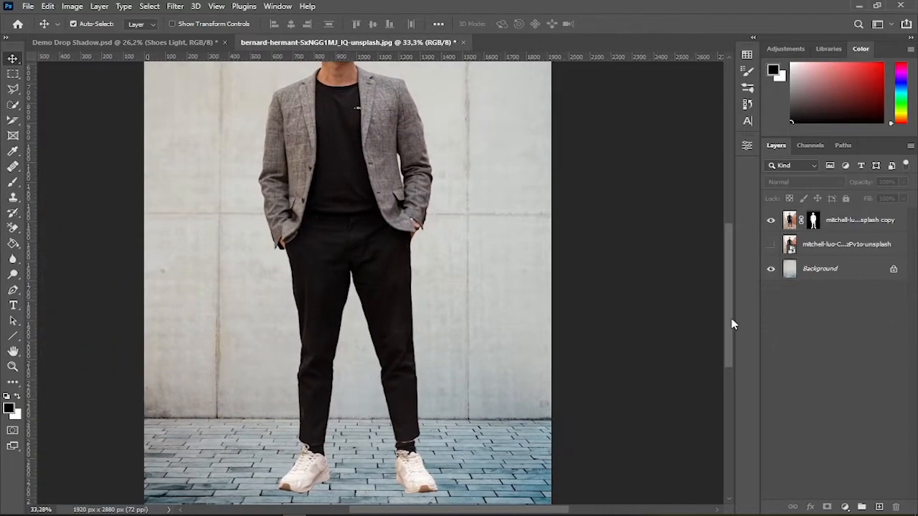
pyautogui.scroll(-1, 732, 301)
pyautogui.scroll(2, 610, 311)
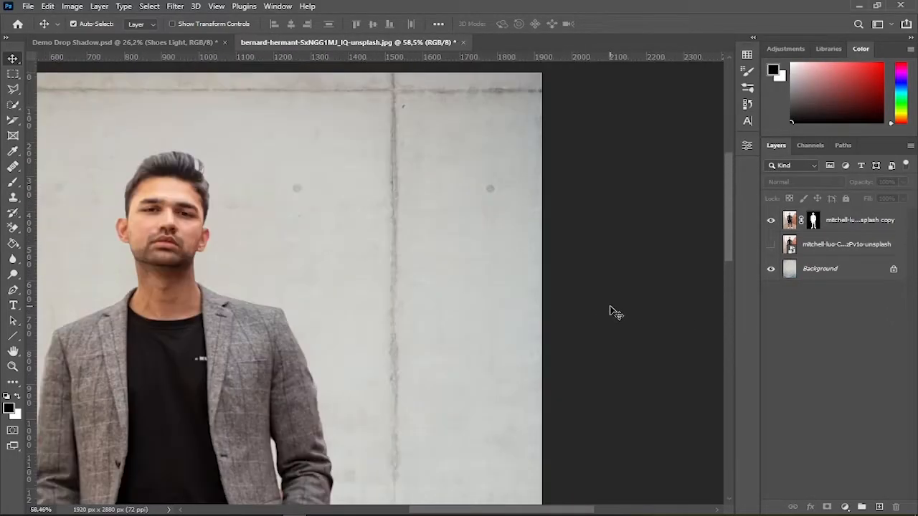
pyautogui.scroll(-2, 688, 322)
# Load the cutout layer's mask as a selection around the man
pyautogui.press('ctrl')
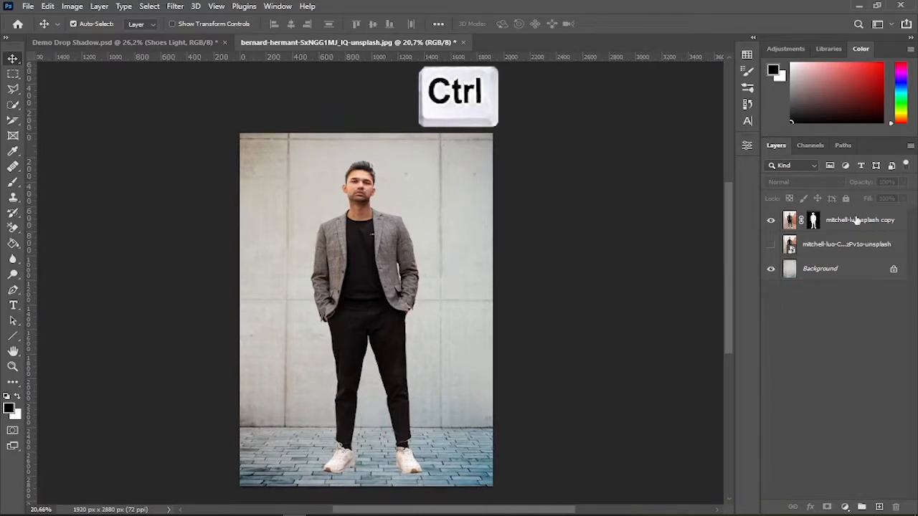
pyautogui.keyDown('ctrl'); pyautogui.click(851, 224); pyautogui.keyUp('ctrl')
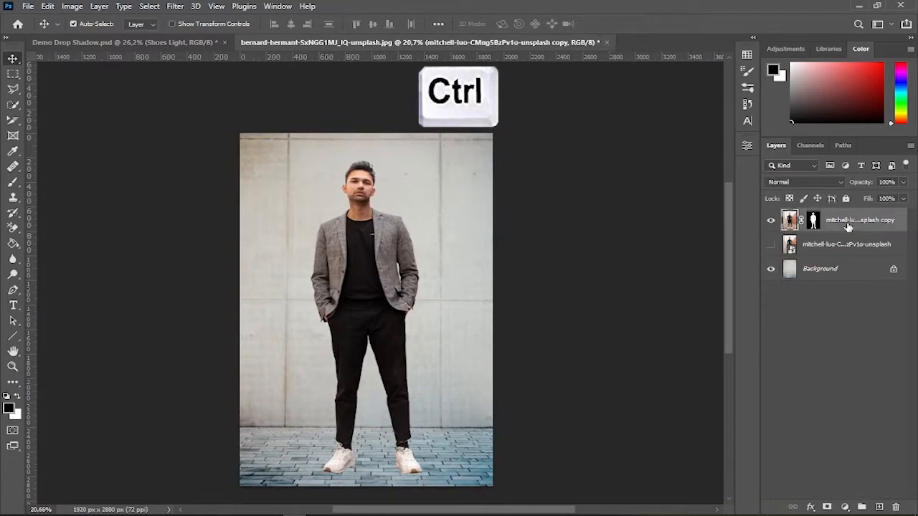
pyautogui.moveTo(822, 225); pyautogui.dragTo(815, 237)
pyautogui.keyDown('ctrl'); pyautogui.click(815, 228); pyautogui.keyUp('ctrl')
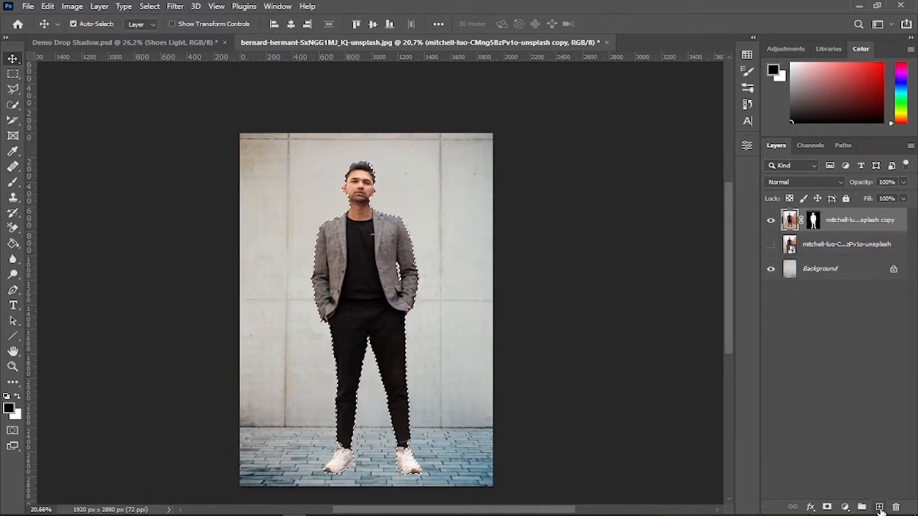
# Add a new layer above the cutout, fill the man-shaped selection with black at 100% opacity in Normal mode, and deselect
pyautogui.click(879, 507)
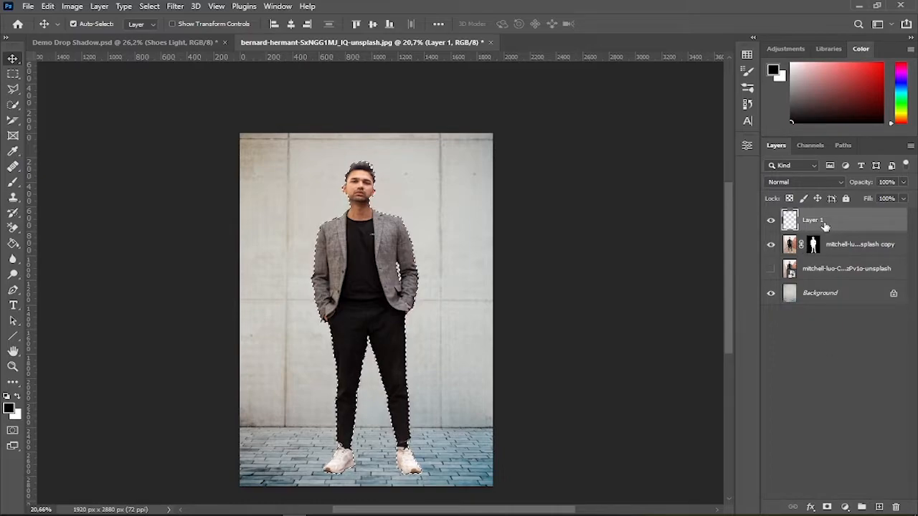
pyautogui.click(48, 6)
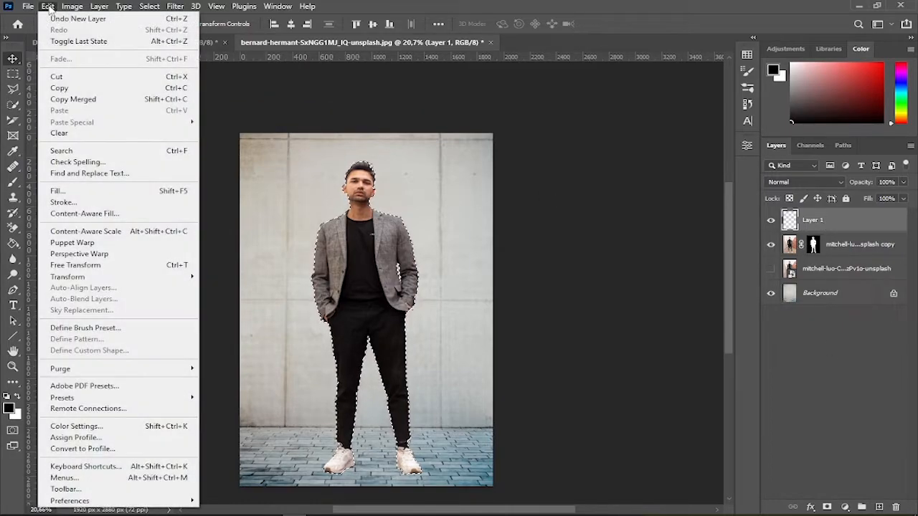
pyautogui.click(64, 194)
pyautogui.click(731, 127)
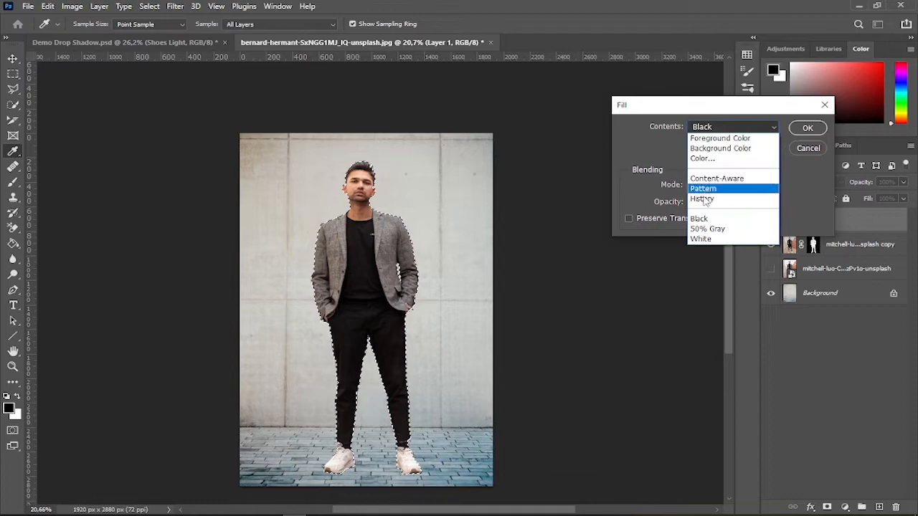
pyautogui.click(714, 216)
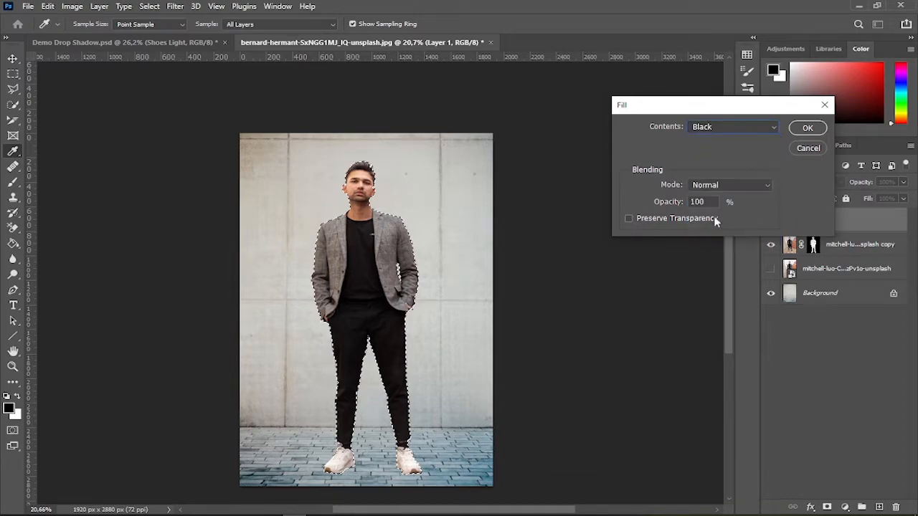
pyautogui.click(807, 129)
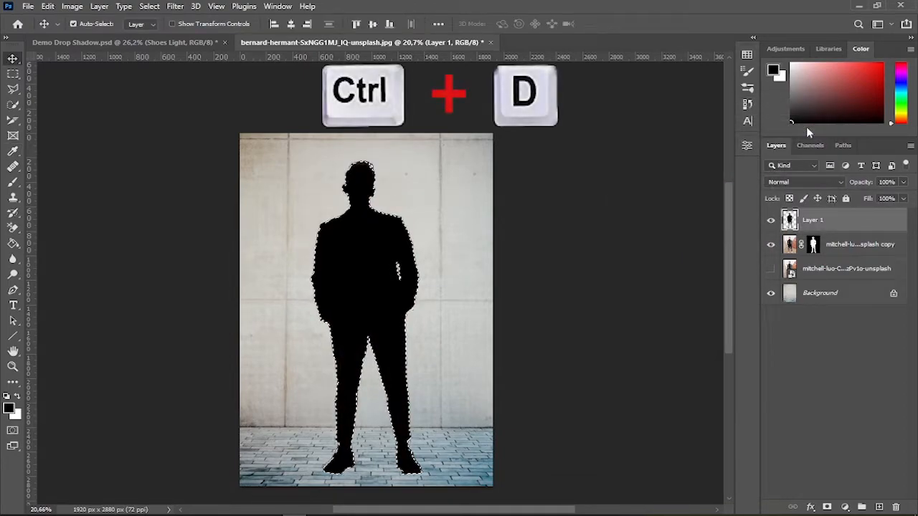
pyautogui.hotkey('ctrl', 'd')
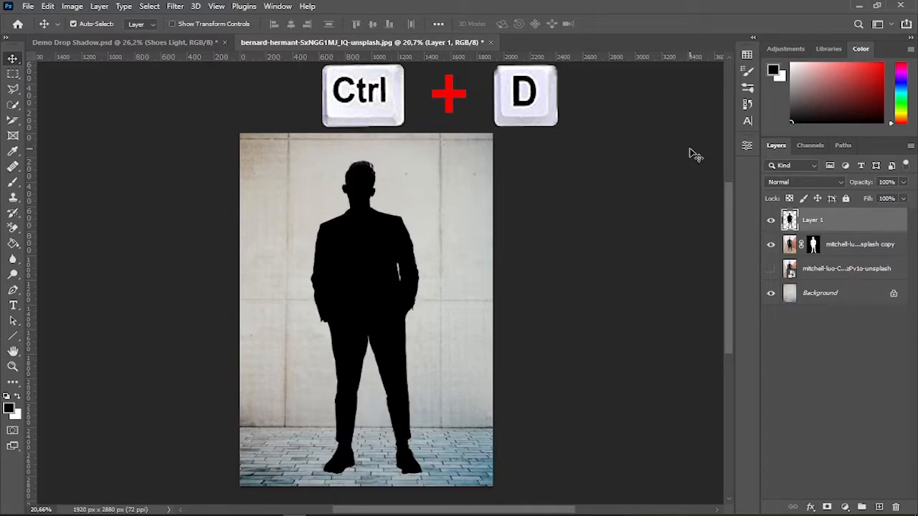
# Save the document as a PSD file and rename the masked cutout layer to Subject
pyautogui.hotkey('ctrl', 's')
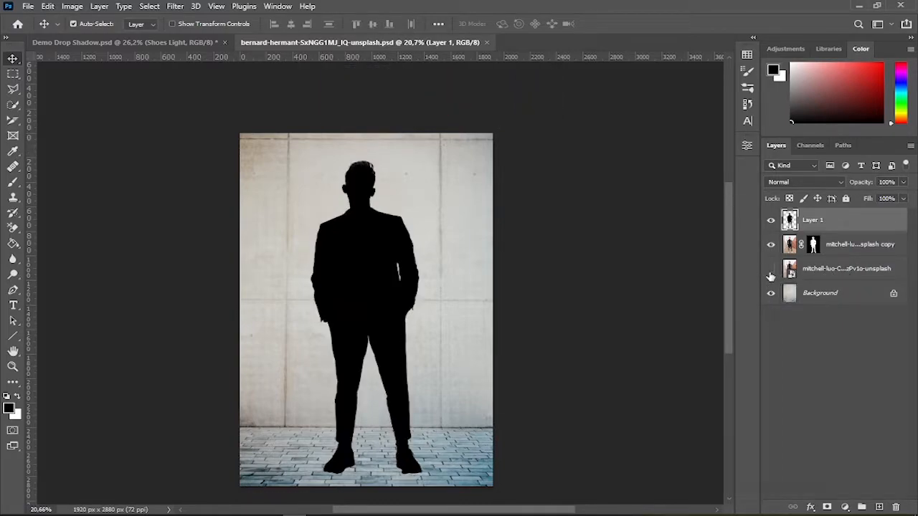
pyautogui.click(837, 246)
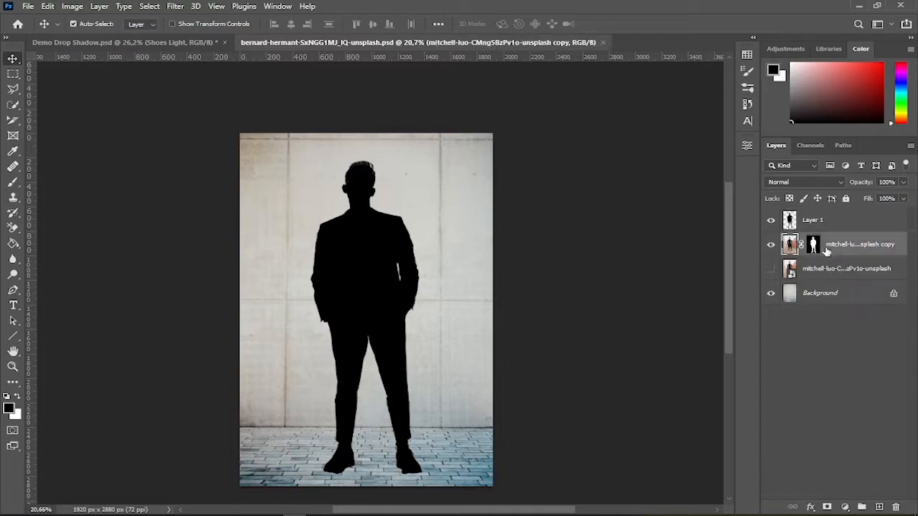
pyautogui.doubleClick(836, 246)
pyautogui.write('Subject')
pyautogui.press('Return')
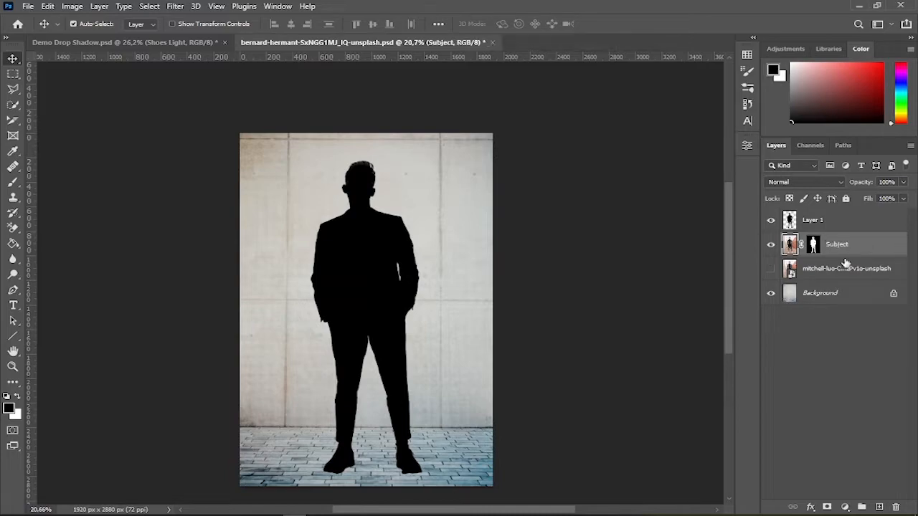
# Rename the hidden source photo layer to Original Photo and the black silhouette layer to Shadow 1
pyautogui.doubleClick(840, 271)
pyautogui.write('Ori')
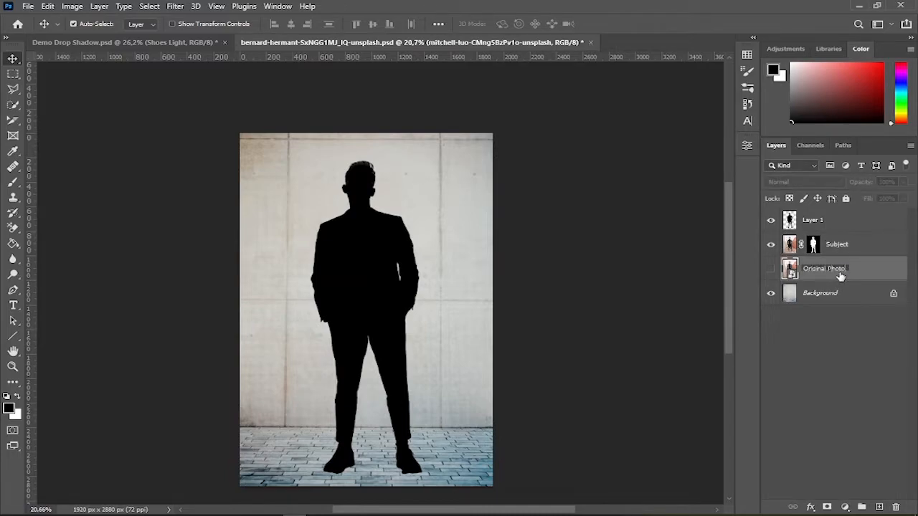
pyautogui.write('ginal Photo')
pyautogui.press('Return')
pyautogui.doubleClick(815, 221)
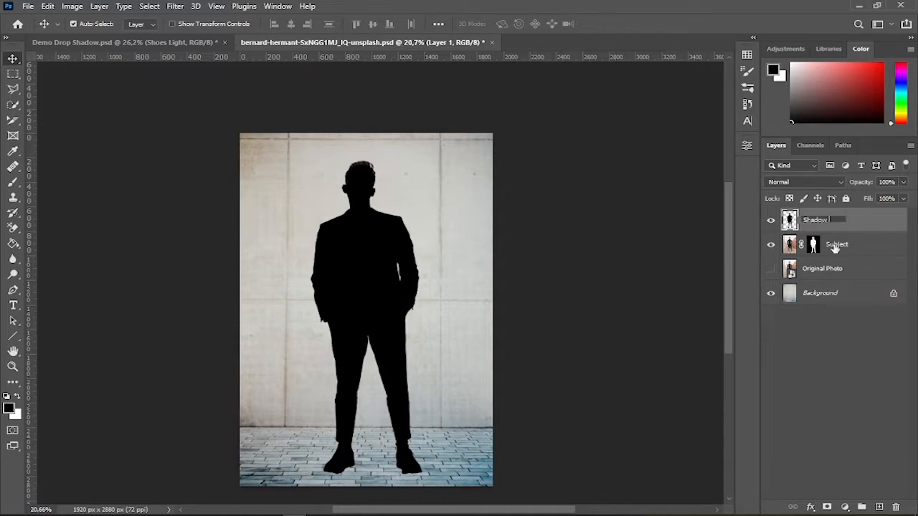
pyautogui.press('Return')
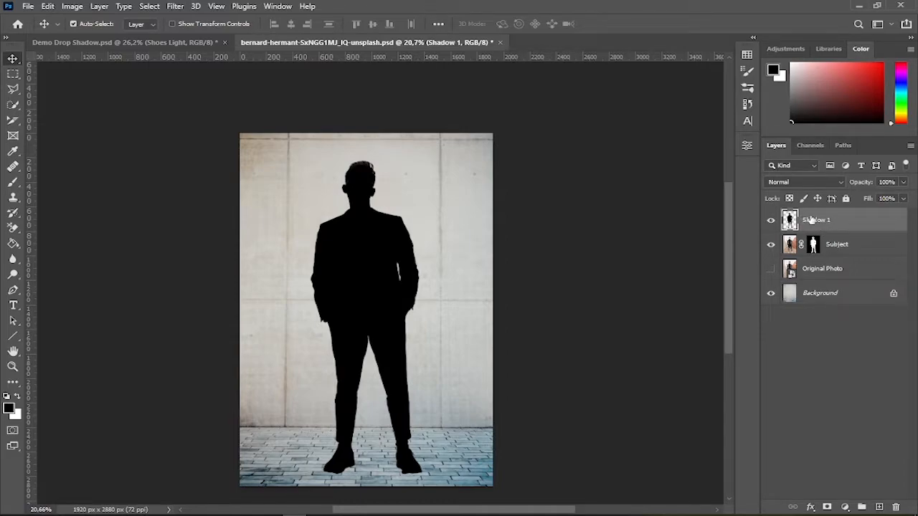
# Move the Shadow 1 layer directly beneath the Subject layer and toggle the Subject's visibility to check the silhouette behind him
pyautogui.moveTo(846, 221); pyautogui.dragTo(836, 243)
pyautogui.click(771, 245)
pyautogui.click(771, 246)
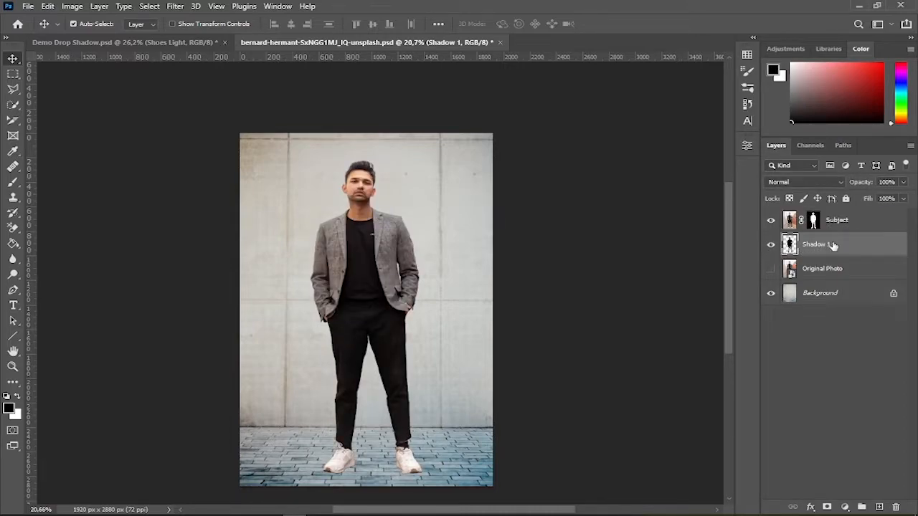
# Start Perspective Warp on Shadow 1 and lay out a floor plane around the feet and lower legs, raising its upper edge to mid-calf
pyautogui.scroll(1, 580, 362)
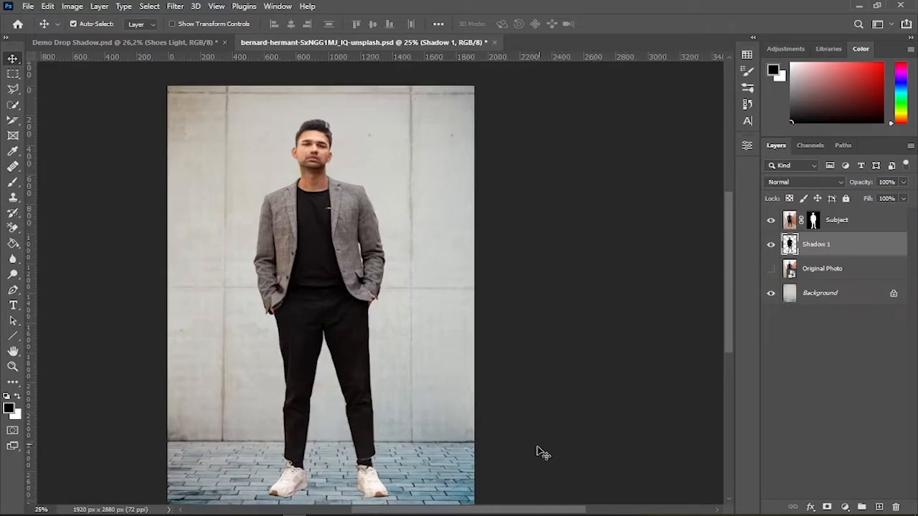
pyautogui.moveTo(513, 510); pyautogui.dragTo(494, 510)
pyautogui.moveTo(728, 294); pyautogui.dragTo(731, 301)
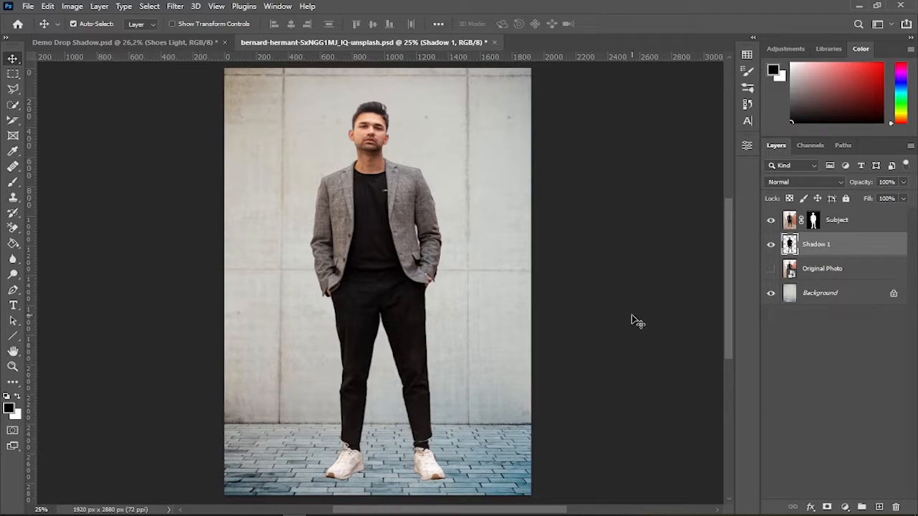
pyautogui.scroll(1, 626, 322)
pyautogui.scroll(-1, 626, 322)
pyautogui.click(48, 6)
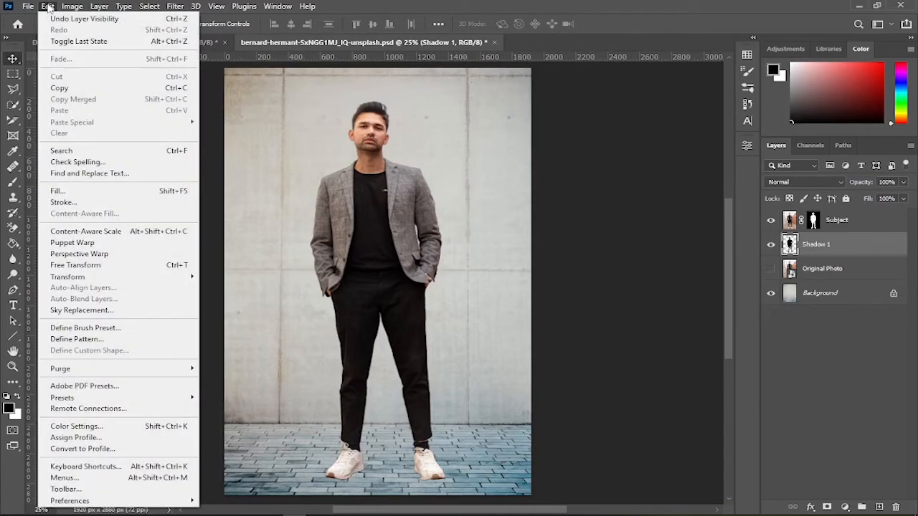
pyautogui.click(100, 256)
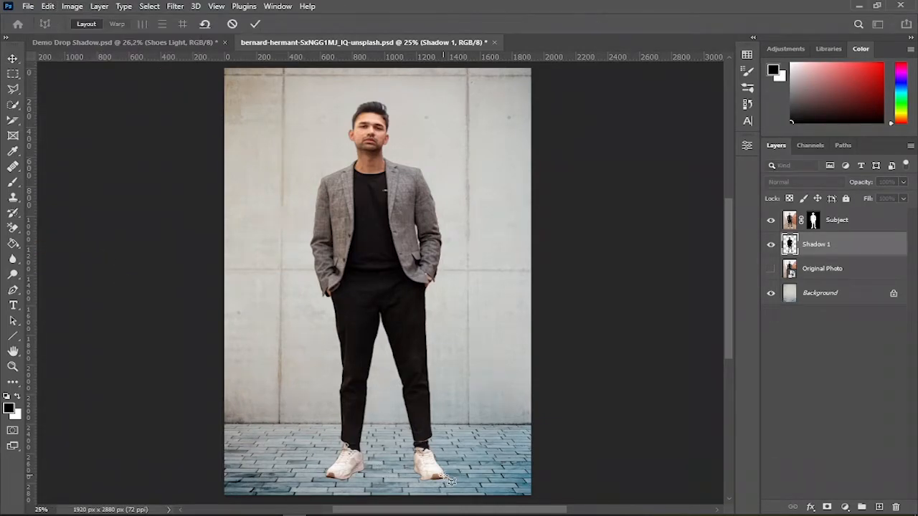
pyautogui.moveTo(465, 490); pyautogui.dragTo(307, 391)
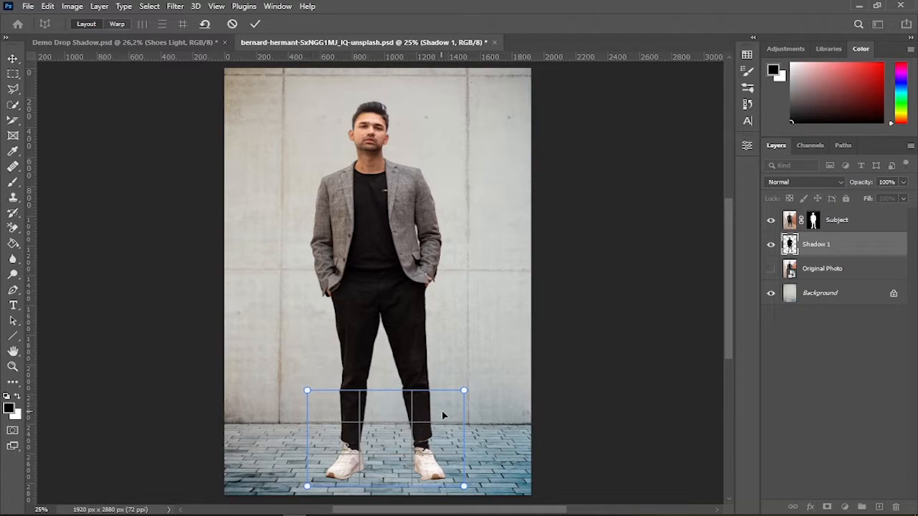
pyautogui.moveTo(347, 391); pyautogui.dragTo(347, 379)
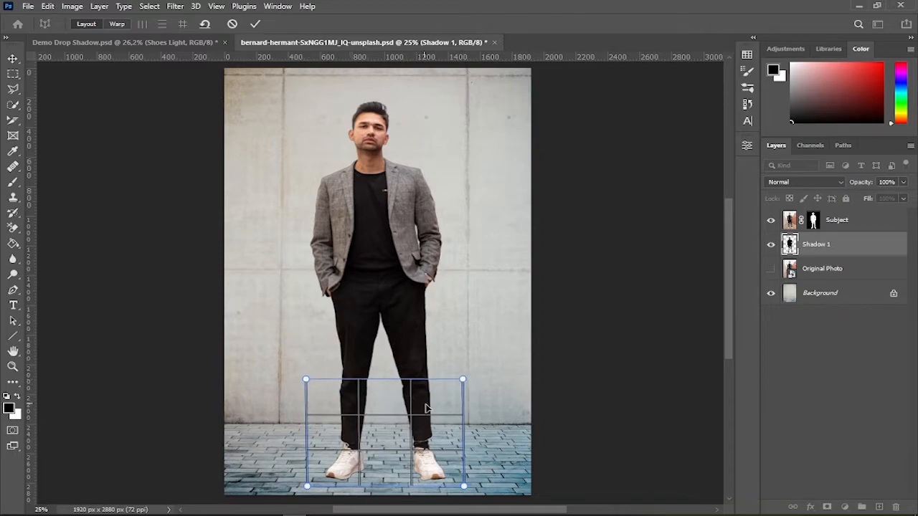
# Add a second perspective plane covering the torso and head, joined to the floor plane, and straighten its upper corners around the man
pyautogui.moveTo(276, 81); pyautogui.dragTo(388, 223)
pyautogui.moveTo(428, 267); pyautogui.dragTo(412, 302)
pyautogui.moveTo(283, 81); pyautogui.dragTo(309, 80)
pyautogui.moveTo(466, 81); pyautogui.dragTo(458, 81)
# Switch the perspective planes to warping and bend the silhouette so it runs along the floor and stands lower against the wall
pyautogui.click(118, 24)
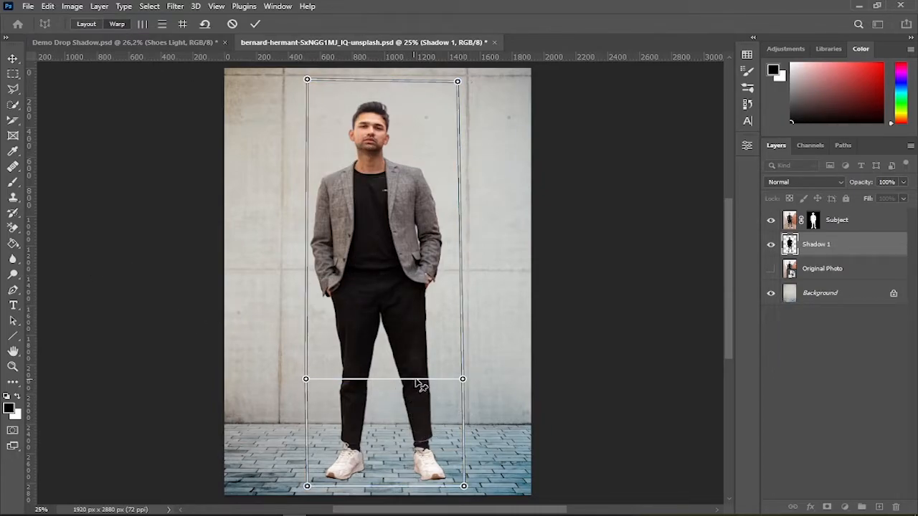
pyautogui.moveTo(463, 379); pyautogui.dragTo(518, 424)
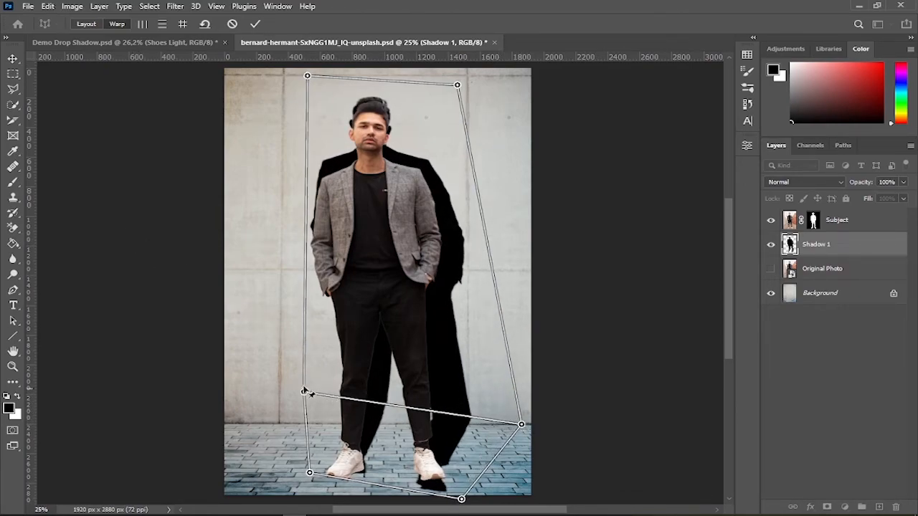
pyautogui.moveTo(304, 392); pyautogui.dragTo(350, 428)
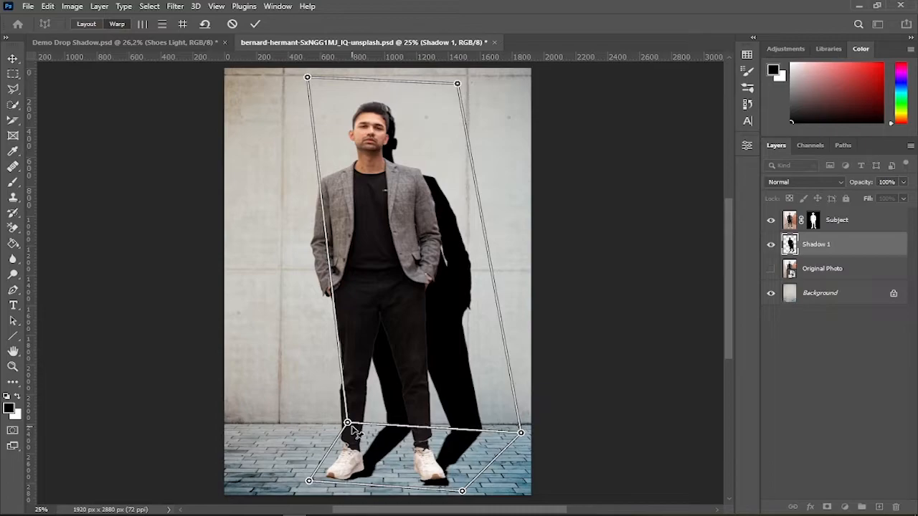
pyautogui.moveTo(523, 435); pyautogui.dragTo(518, 427)
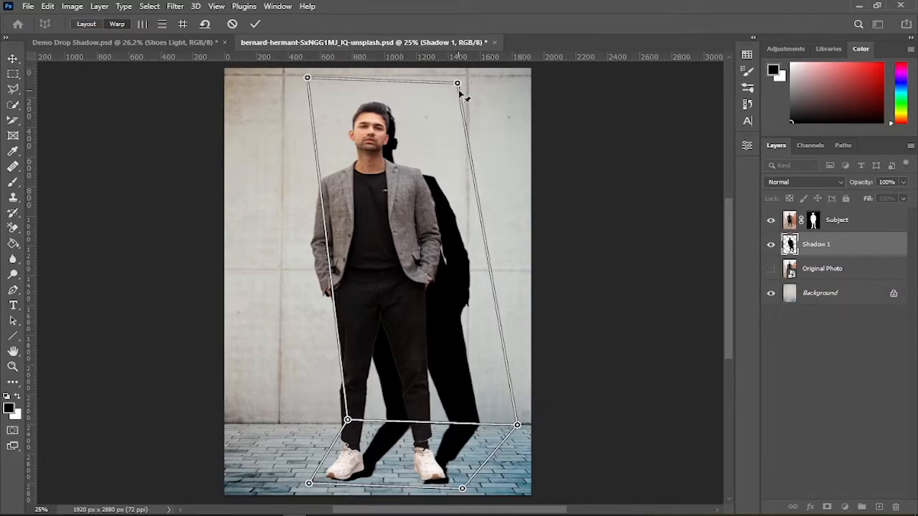
pyautogui.moveTo(462, 90); pyautogui.dragTo(518, 162)
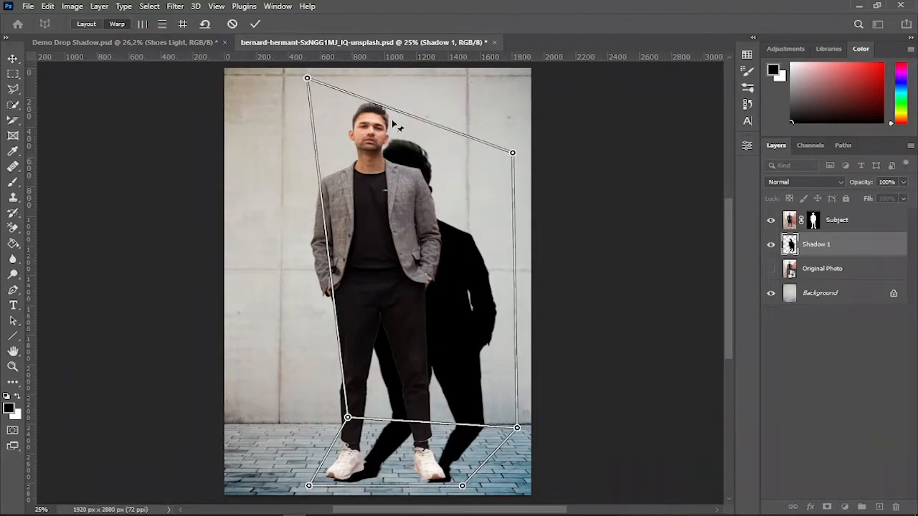
pyautogui.moveTo(310, 80); pyautogui.dragTo(347, 153)
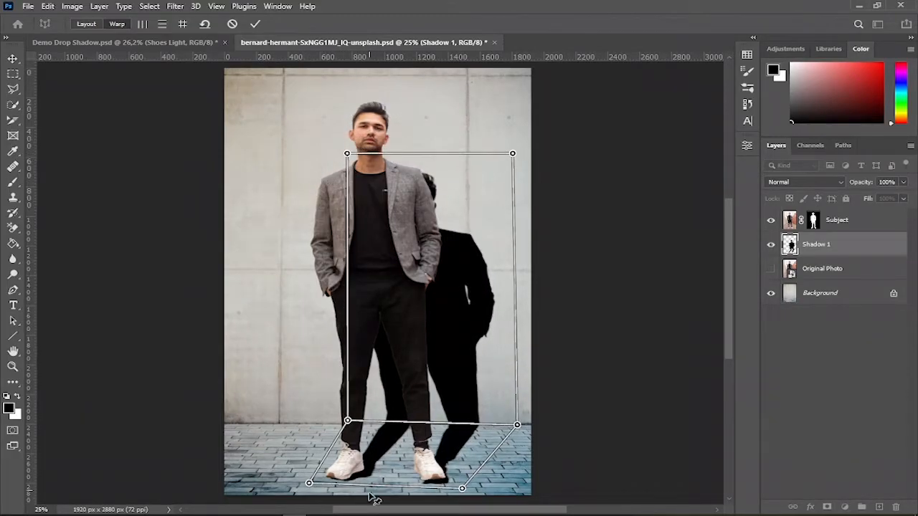
# Fine-tune the warp corners so the fold follows the wall-floor line, the wall plane stands upright and the shadow meets both shoes
pyautogui.moveTo(518, 161); pyautogui.dragTo(525, 160)
pyautogui.moveTo(517, 425); pyautogui.dragTo(525, 423)
pyautogui.moveTo(347, 420); pyautogui.dragTo(353, 422)
pyautogui.moveTo(463, 486); pyautogui.dragTo(461, 485)
pyautogui.moveTo(309, 480); pyautogui.dragTo(307, 483)
pyautogui.moveTo(528, 427); pyautogui.dragTo(523, 427)
pyautogui.moveTo(528, 166); pyautogui.dragTo(524, 163)
pyautogui.moveTo(519, 424); pyautogui.dragTo(524, 424)
pyautogui.moveTo(521, 159); pyautogui.dragTo(523, 159)
pyautogui.moveTo(358, 160); pyautogui.dragTo(354, 162)
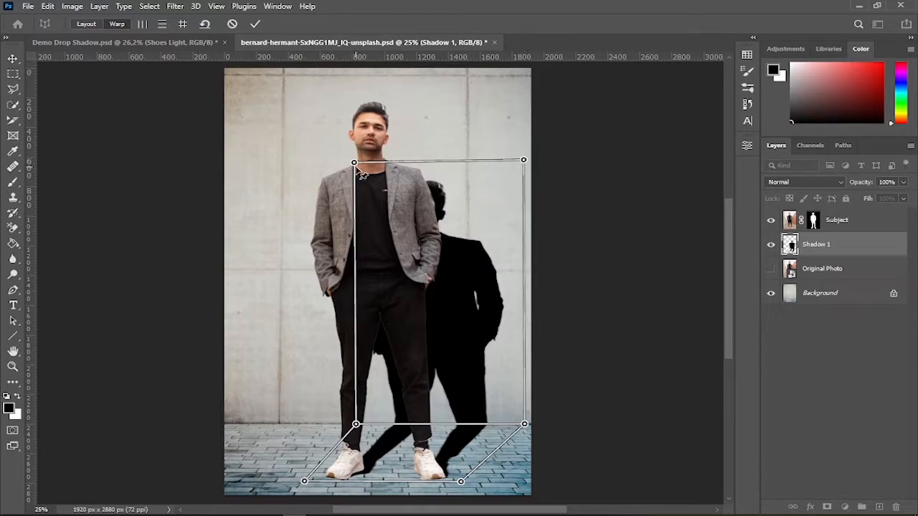
# Apply the perspective warp and set the Shadow 1 layer's opacity to 50%
pyautogui.click(254, 24)
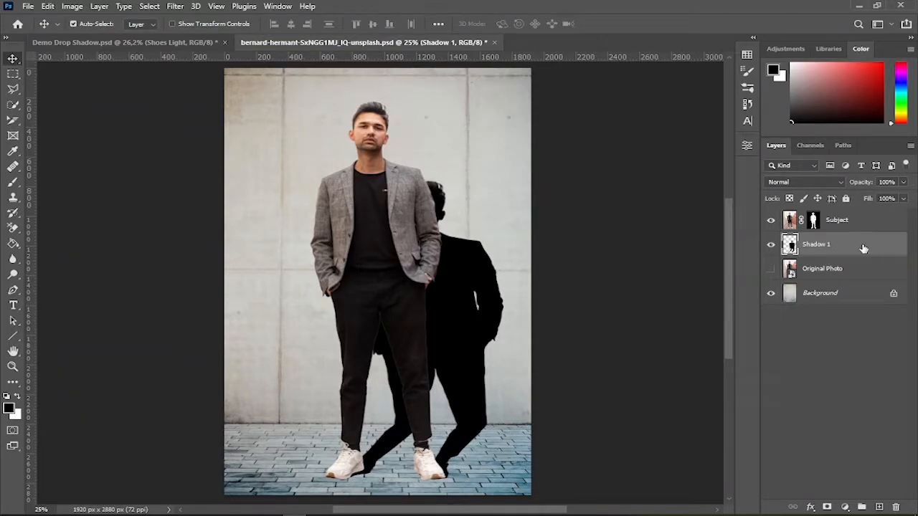
pyautogui.write('50')
pyautogui.press('Return')
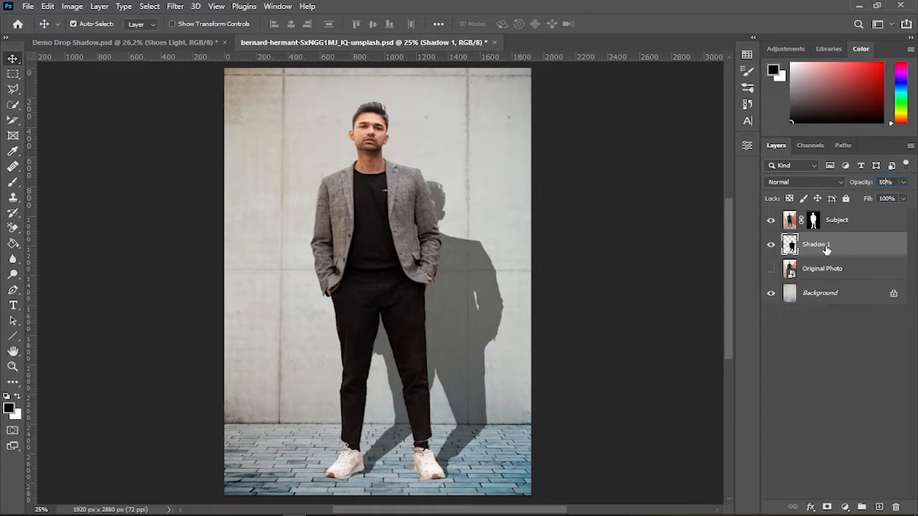
# Open Field Blur on Shadow 1 and place its first pin beside the shoe nearer the shadow with a 5 px blur
pyautogui.click(175, 7)
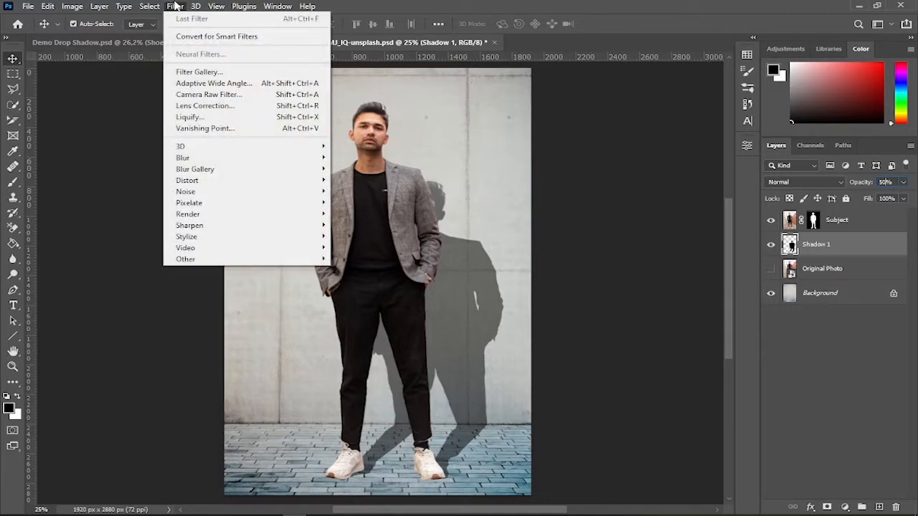
pyautogui.moveTo(234, 169)
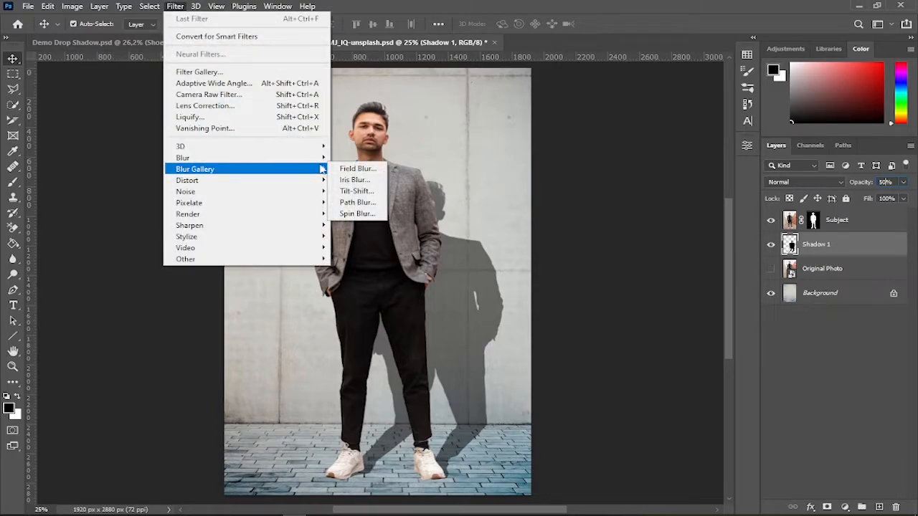
pyautogui.click(364, 171)
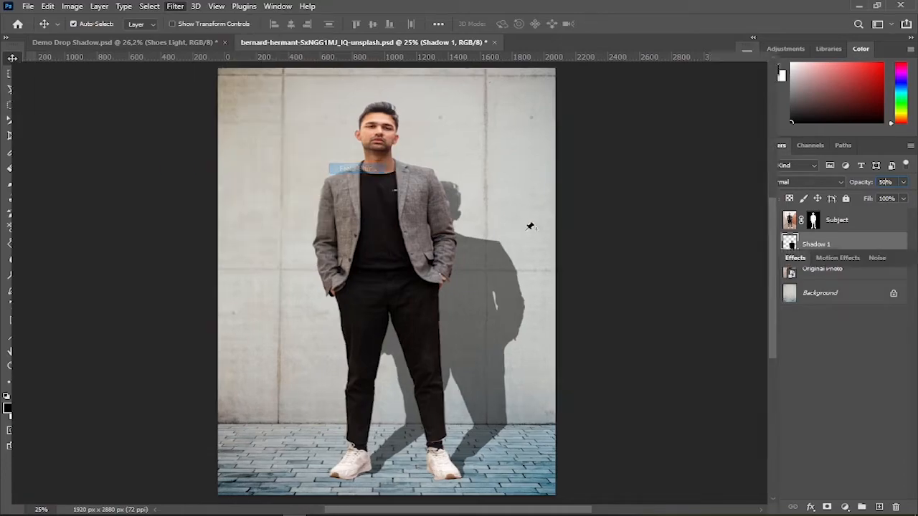
pyautogui.moveTo(390, 285); pyautogui.dragTo(456, 462)
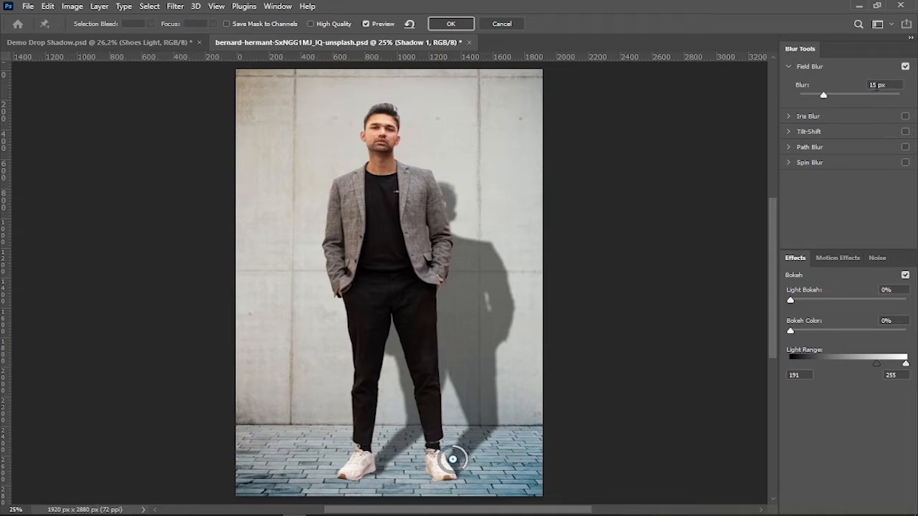
pyautogui.write('5')
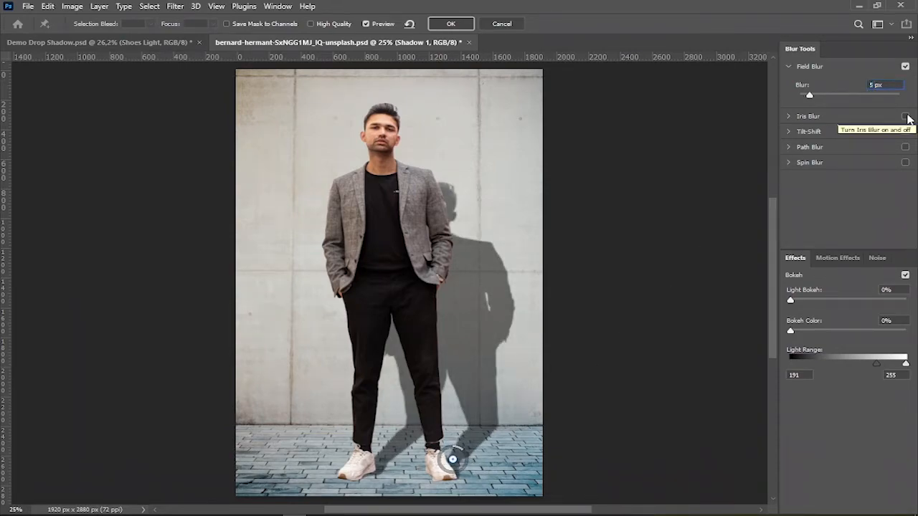
# Add blur pins at the wall-floor line above that shoe and on the shadow's head, each with a 25 px blur
pyautogui.hotkey('ctrl', 'z')
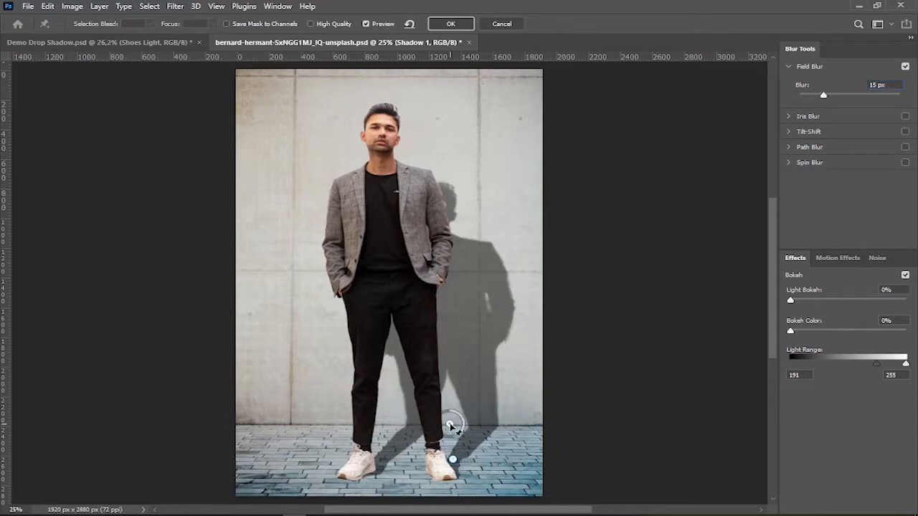
pyautogui.write('25')
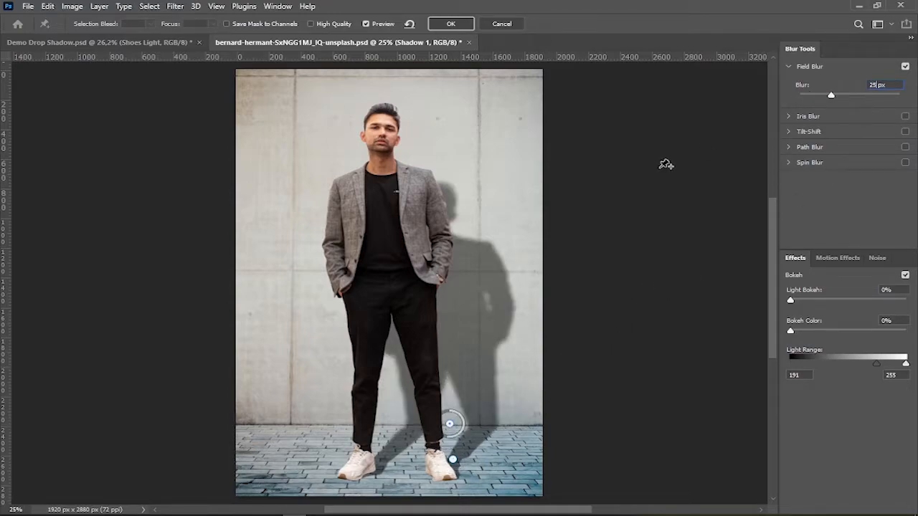
pyautogui.click(447, 189)
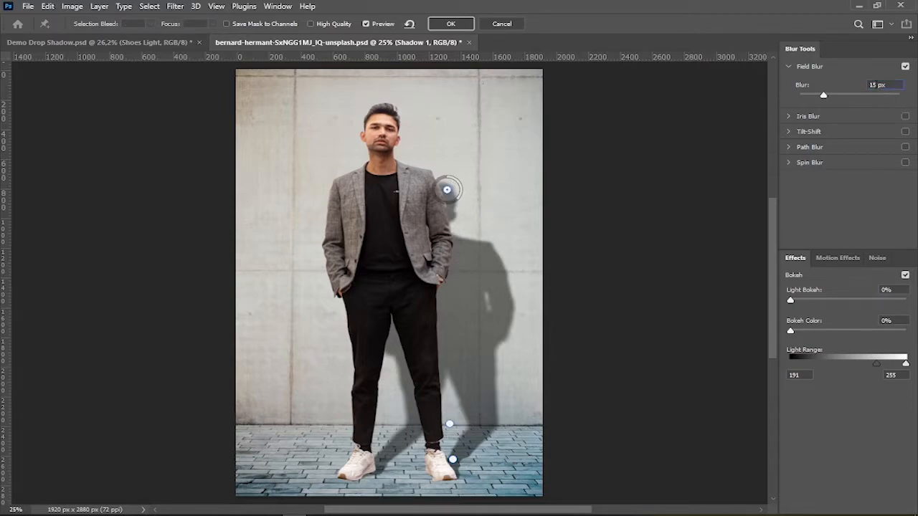
pyautogui.write('25')
# Add a blur pin beside the man's other shoe and set its blur to 5 px
pyautogui.click(383, 455)
pyautogui.doubleClick(875, 85)
pyautogui.write('5')
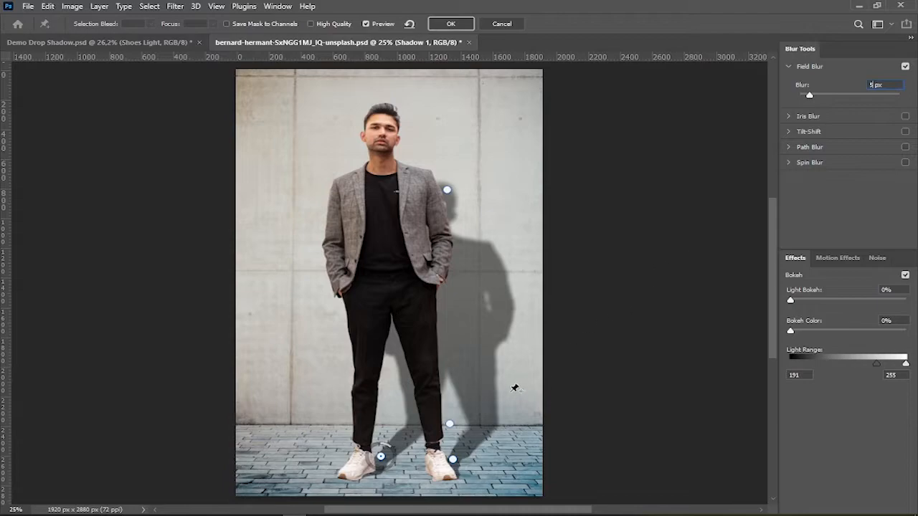
# Add a 25 px blur pin where each shadow leg meets the wall and apply the Field Blur
pyautogui.click(487, 423)
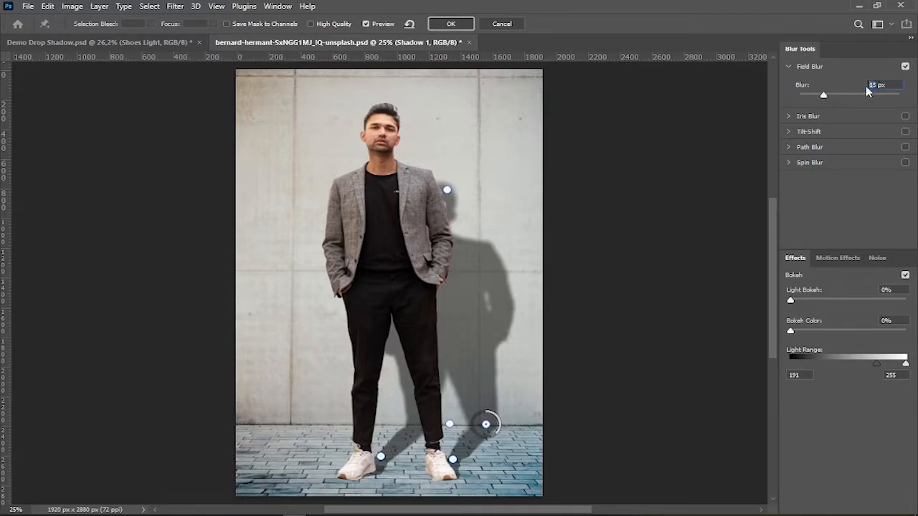
pyautogui.write('25')
pyautogui.click(406, 424)
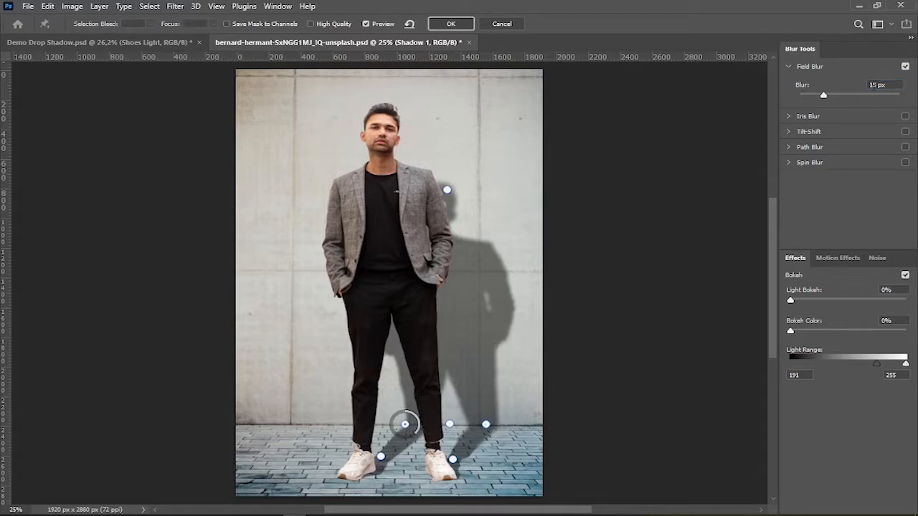
pyautogui.write('25')
pyautogui.click(462, 23)
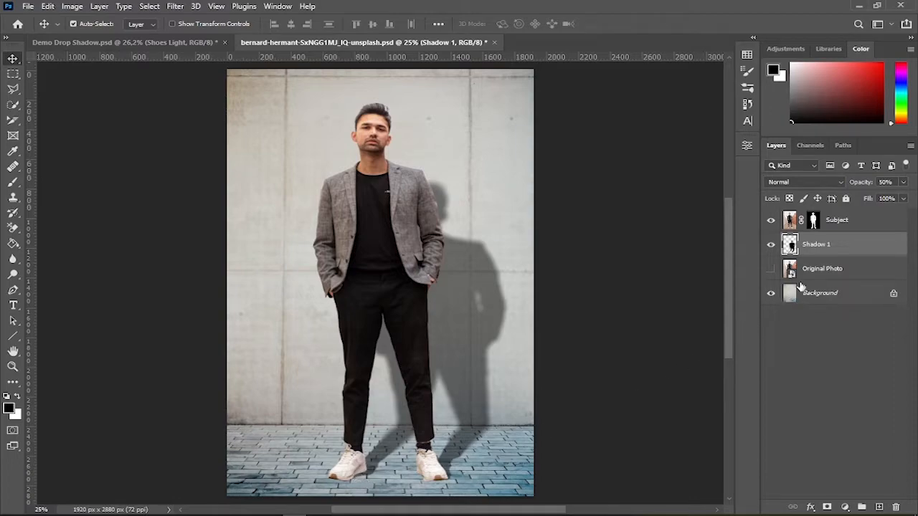
# Add a new layer above Shadow 1 and name it Shadow 2
pyautogui.click(880, 507)
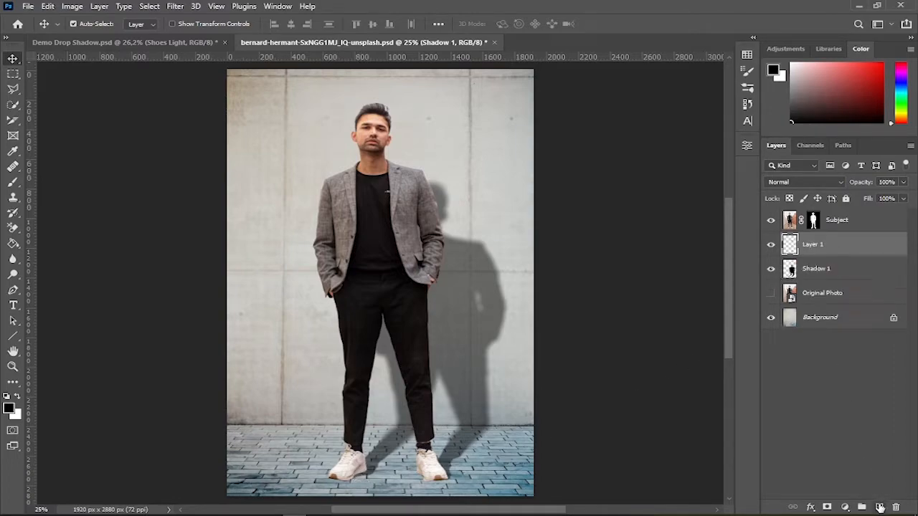
pyautogui.doubleClick(808, 247)
pyautogui.write('Shadow 2')
pyautogui.press('Return')
# Select the Brush tool with the Soft Round brush at 60 px size and 0% hardness
pyautogui.rightClick(14, 183)
pyautogui.click(58, 180)
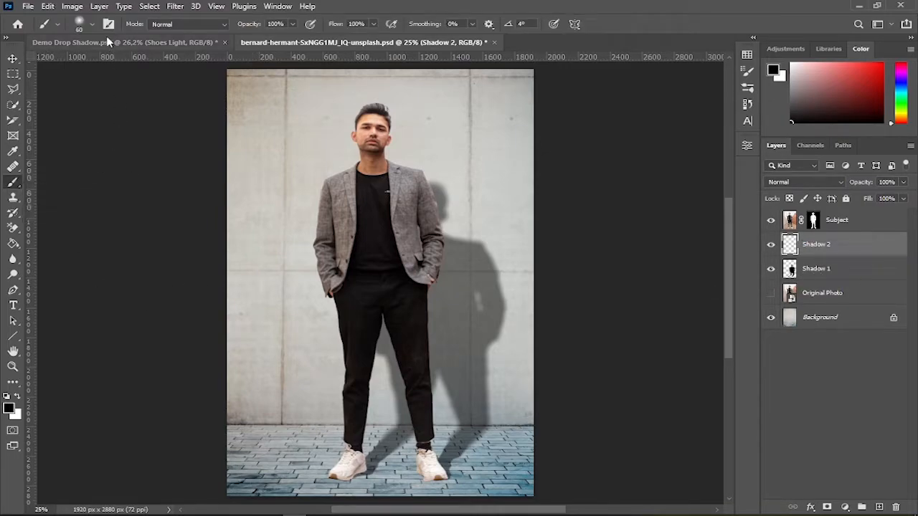
pyautogui.click(92, 25)
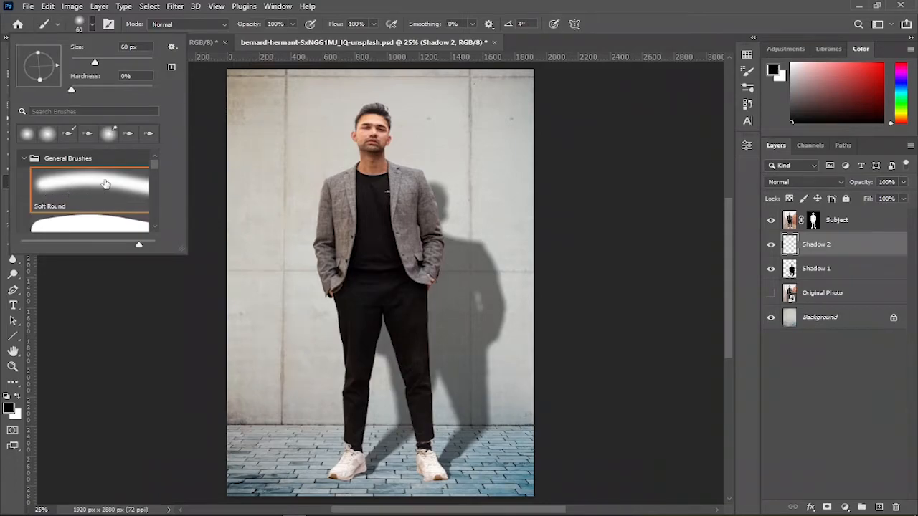
pyautogui.click(93, 25)
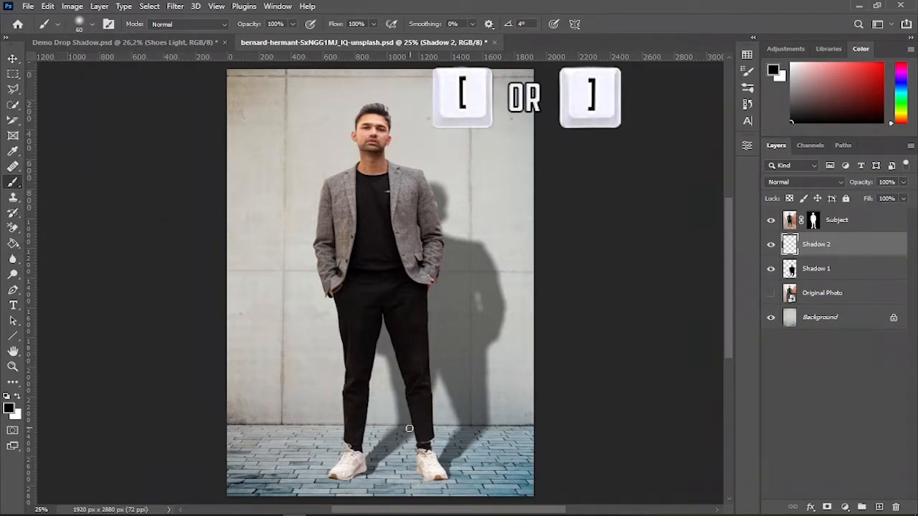
# Set the brush size to 50 px for the shoe area and confirm black (#000000) as the foreground color
pyautogui.press(']')
pyautogui.press(']')
pyautogui.press(']')
pyautogui.press(']')
pyautogui.press('[')
pyautogui.press('[')
pyautogui.press('[')
pyautogui.press('[')
pyautogui.press('[')
pyautogui.scroll(5, 370, 459)
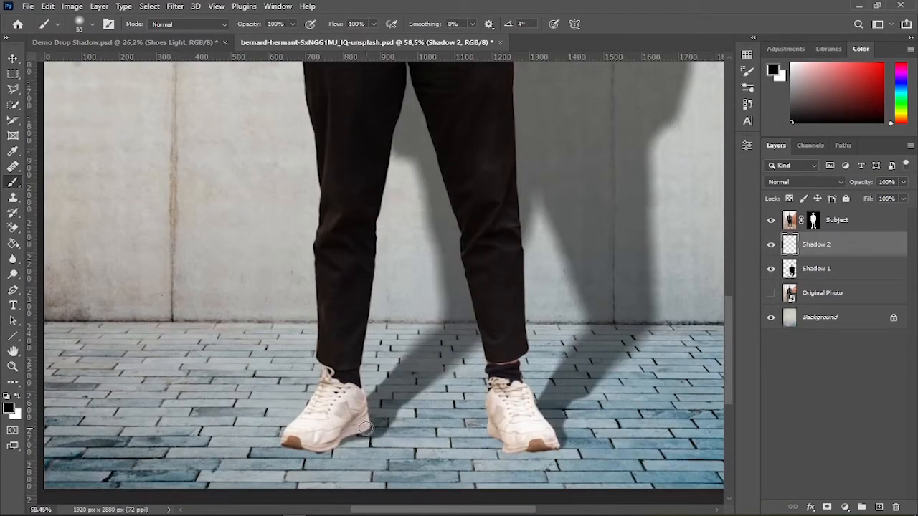
pyautogui.click(9, 408)
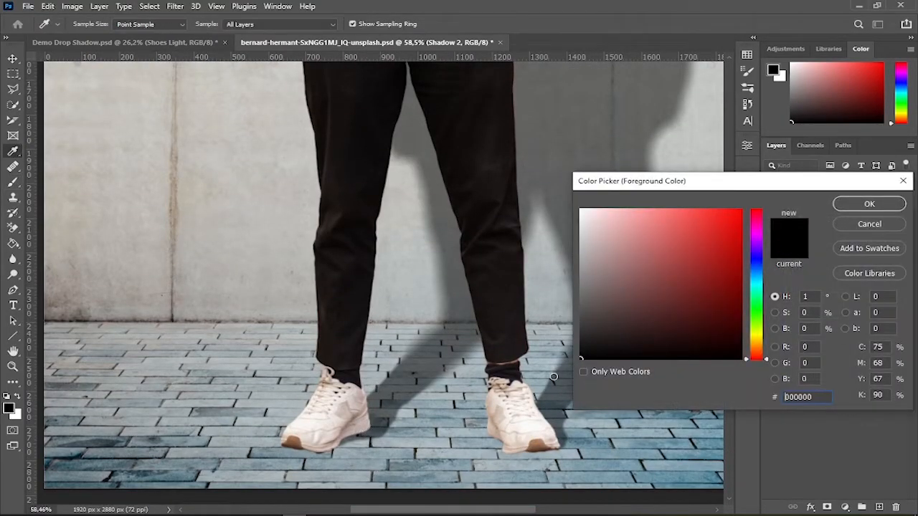
pyautogui.click(868, 202)
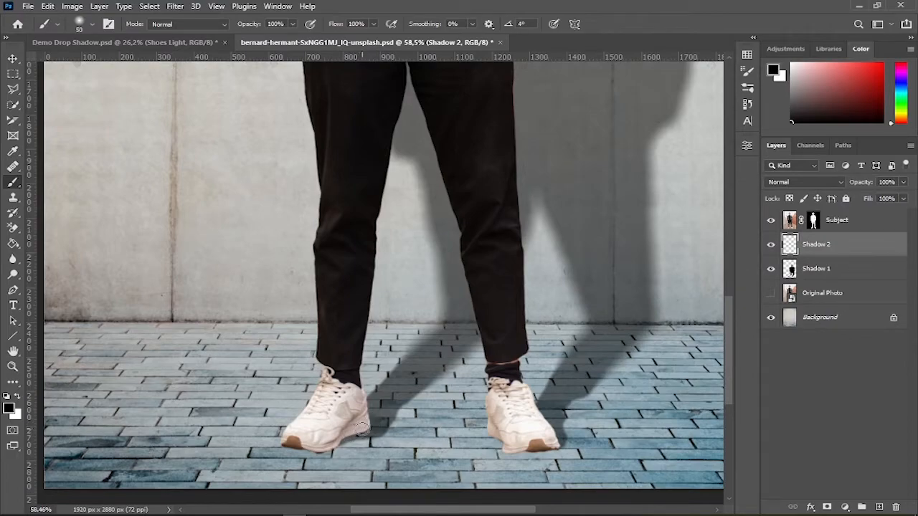
# Paint black contact shadows along the soles of both shoes on Shadow 2 and set the layer's opacity to 50%
pyautogui.moveTo(347, 437); pyautogui.dragTo(294, 446)
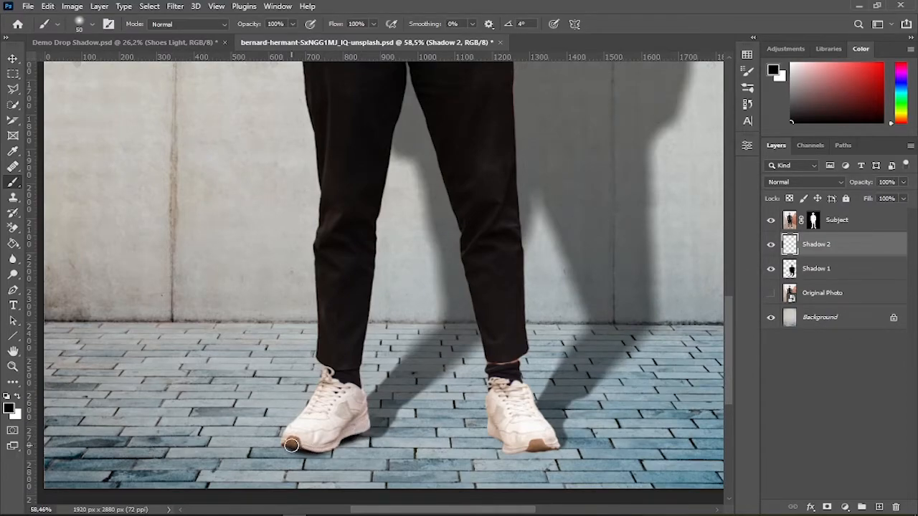
pyautogui.moveTo(538, 442); pyautogui.dragTo(506, 440)
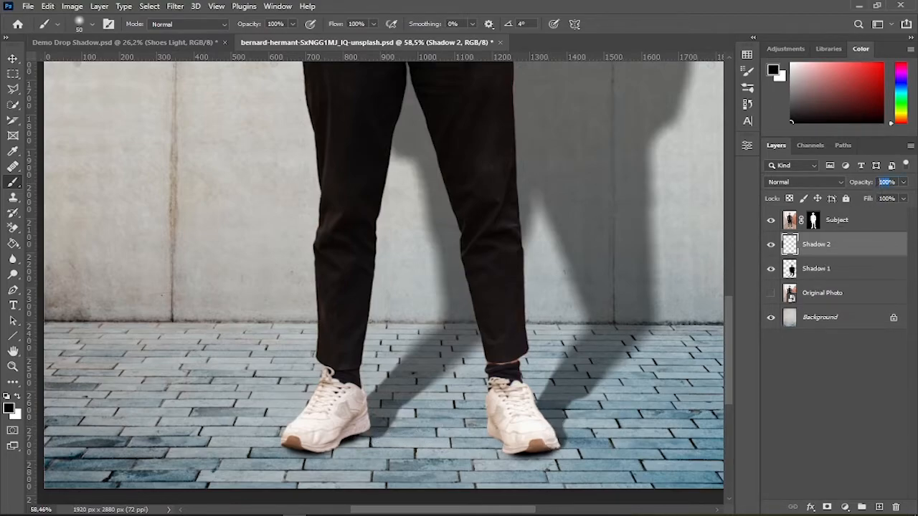
pyautogui.write('50')
pyautogui.press('Return')
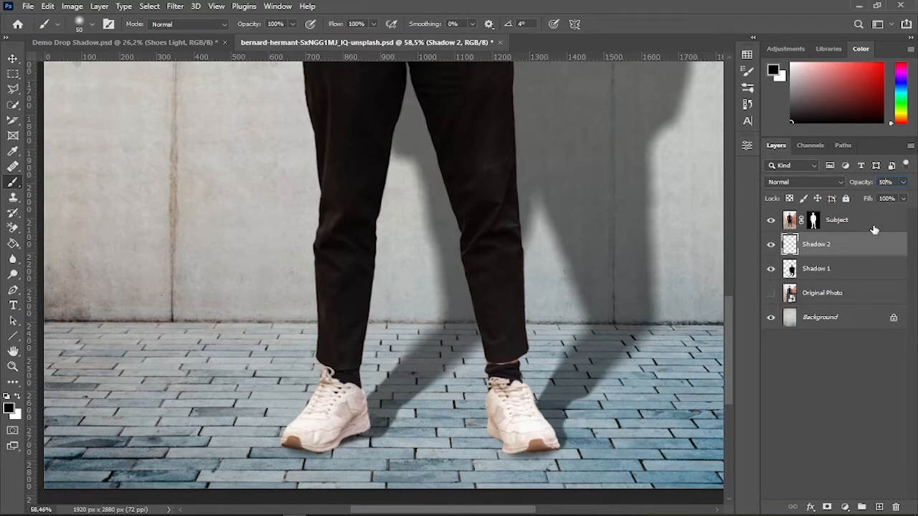
# Add a new layer named Light Shoes above Subject and clip it to the Subject layer
pyautogui.click(879, 507)
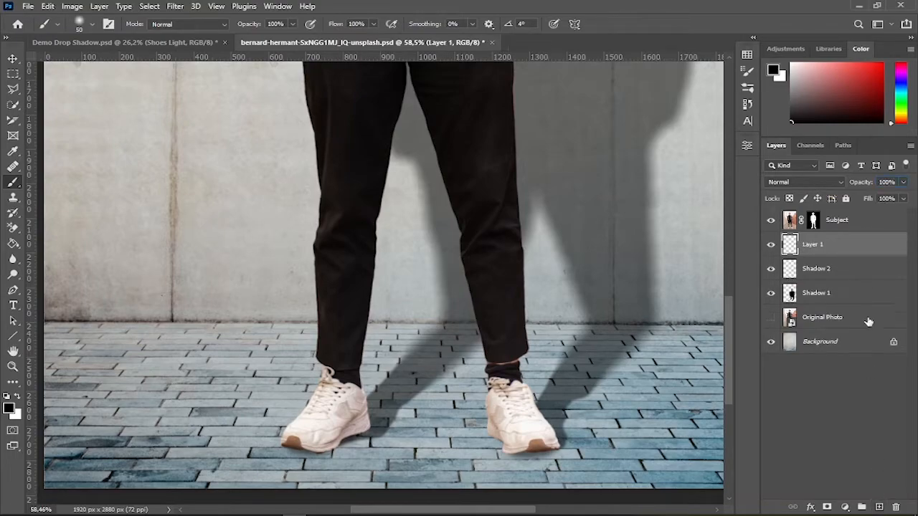
pyautogui.moveTo(867, 251); pyautogui.dragTo(870, 218)
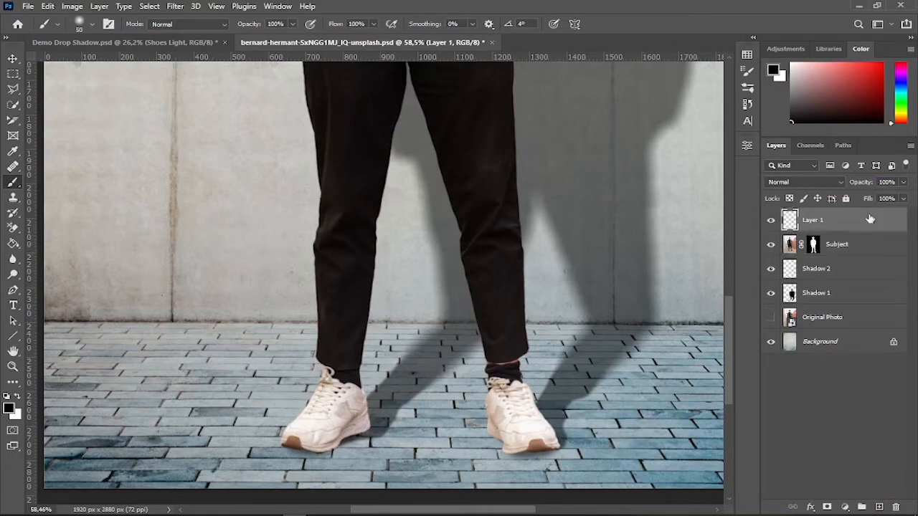
pyautogui.rightClick(825, 228)
pyautogui.click(739, 241)
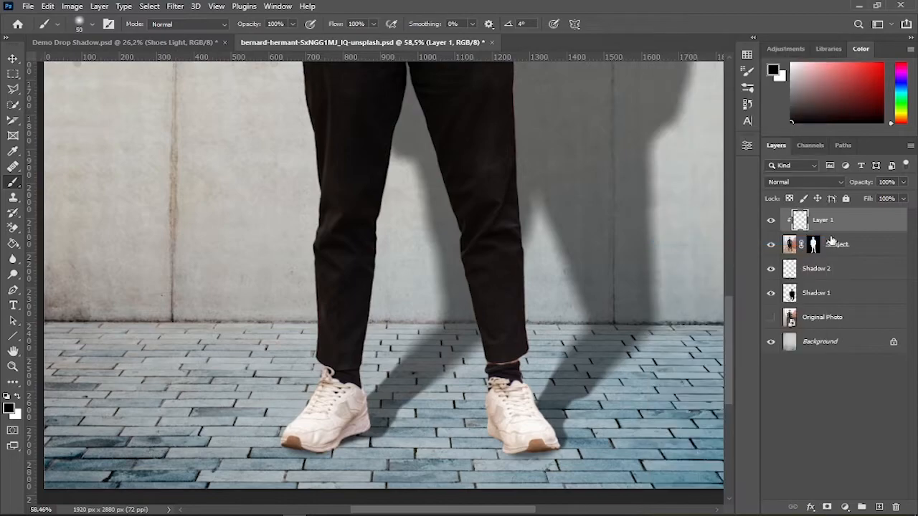
pyautogui.doubleClick(824, 220)
pyautogui.write('Light Shoes')
pyautogui.press('Return')
# Paint black along the lower, shaded edges of both shoes on Light Shoes and set the layer's opacity to 25%
pyautogui.moveTo(377, 416); pyautogui.dragTo(308, 450)
pyautogui.moveTo(350, 427)
pyautogui.mouseDown()
pyautogui.moveTo(326, 443)
pyautogui.moveTo(365, 430)
pyautogui.mouseUp()
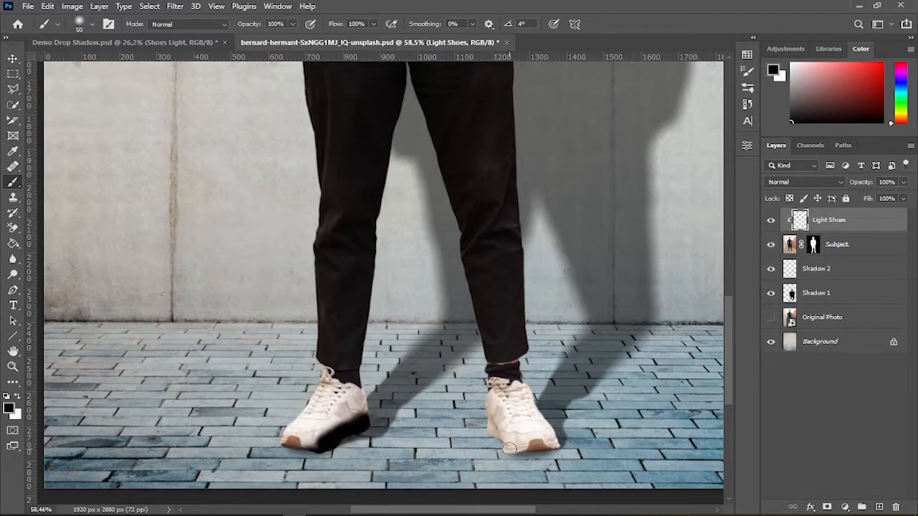
pyautogui.moveTo(556, 449)
pyautogui.mouseDown()
pyautogui.moveTo(553, 429)
pyautogui.moveTo(554, 449)
pyautogui.mouseUp()
pyautogui.write('25')
pyautogui.press('Return')
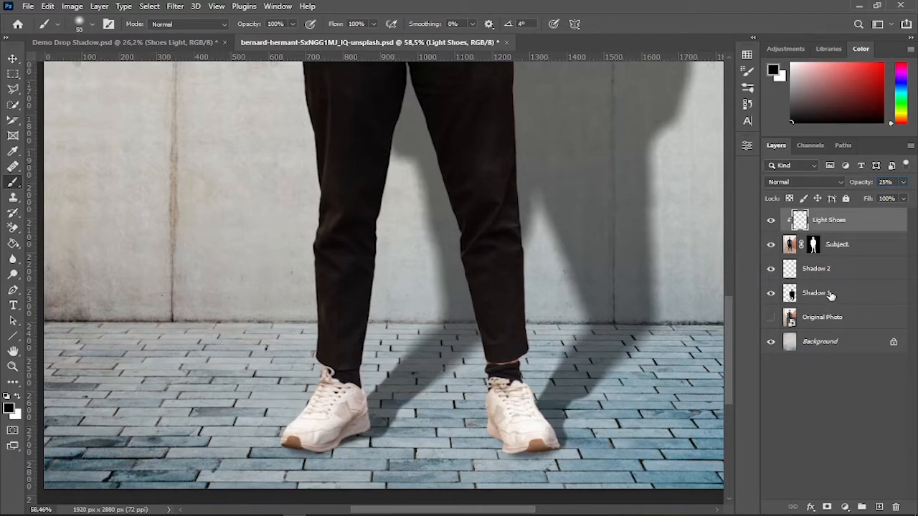
# Paint additional contact shadow beneath both shoes on the Shadow 2 layer
pyautogui.click(831, 274)
pyautogui.moveTo(507, 448); pyautogui.dragTo(558, 462)
pyautogui.moveTo(317, 450)
pyautogui.mouseDown()
pyautogui.moveTo(294, 449)
pyautogui.moveTo(330, 447)
pyautogui.mouseUp()
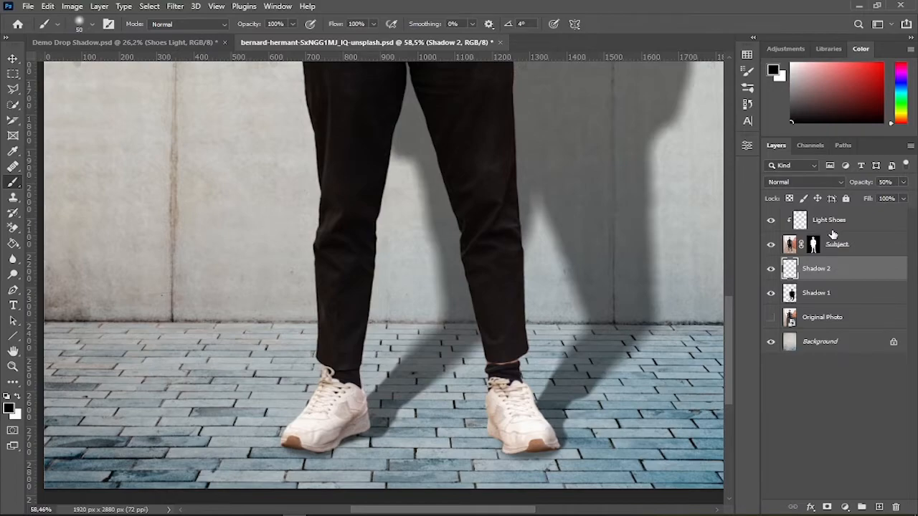
# Examine the shoe shading and contact shadows in relation to the whole composition
pyautogui.click(838, 225)
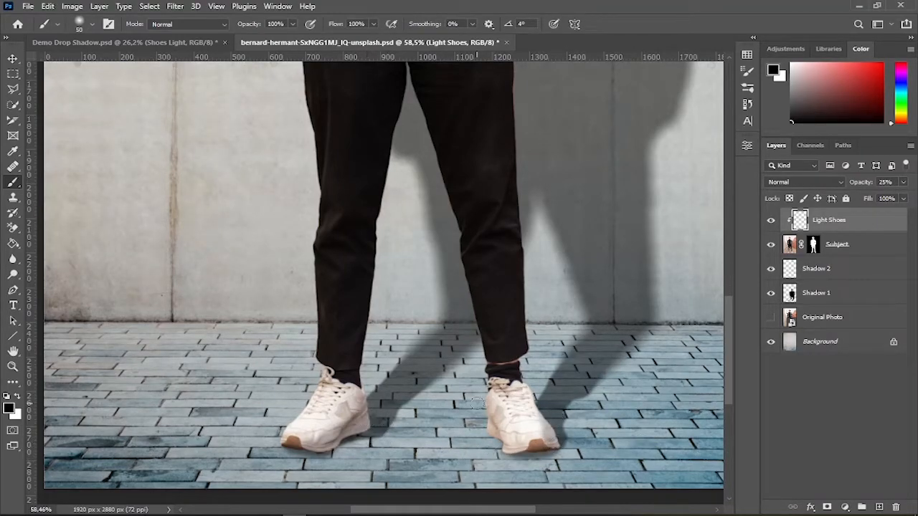
pyautogui.scroll(-5, 477, 403)
pyautogui.scroll(3, 586, 404)
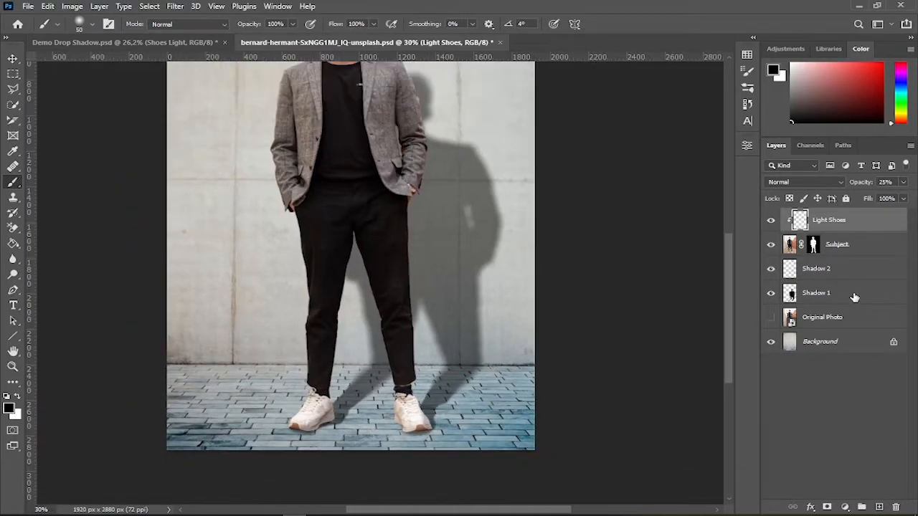
pyautogui.click(797, 269)
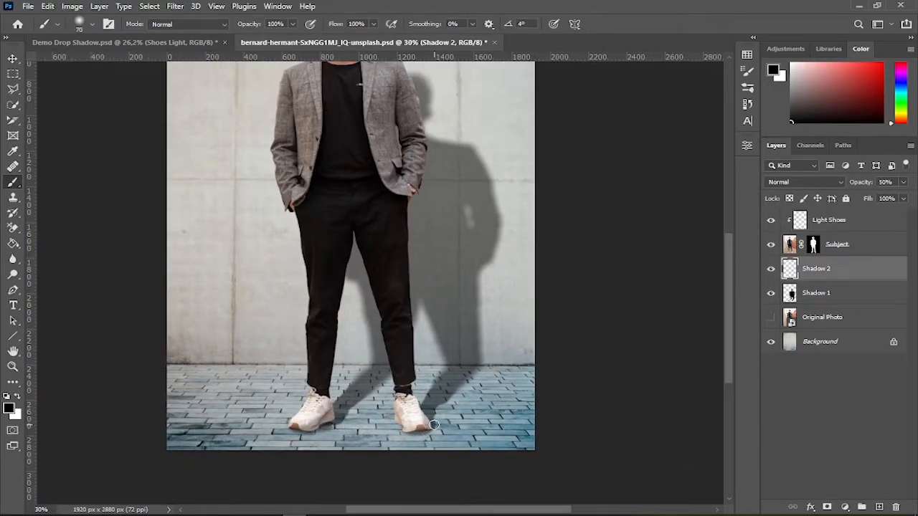
pyautogui.scroll(-3, 485, 424)
pyautogui.scroll(1, 485, 424)
pyautogui.scroll(-1, 485, 424)
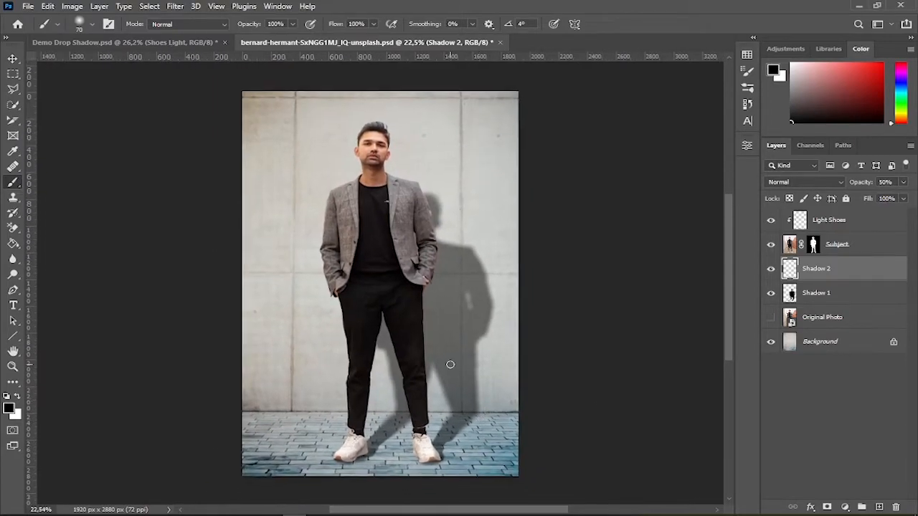
# Add a layer mask to Shadow 1 and draw a linear Black, White gradient down it from the shadow's lower legs past the floor
pyautogui.click(851, 295)
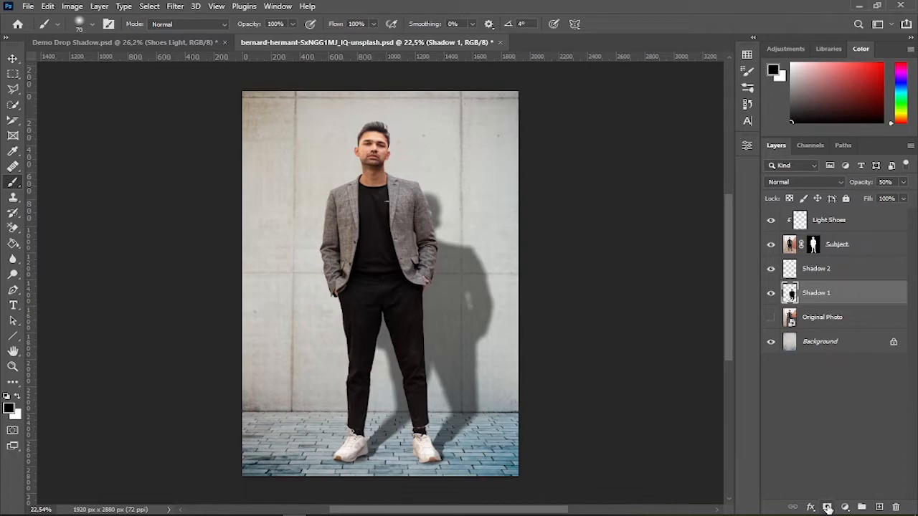
pyautogui.click(827, 508)
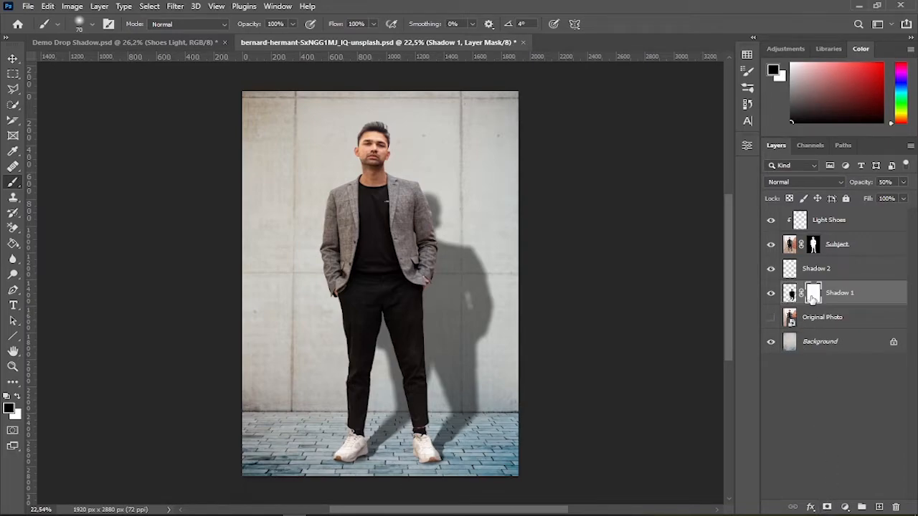
pyautogui.click(13, 243)
pyautogui.click(69, 245)
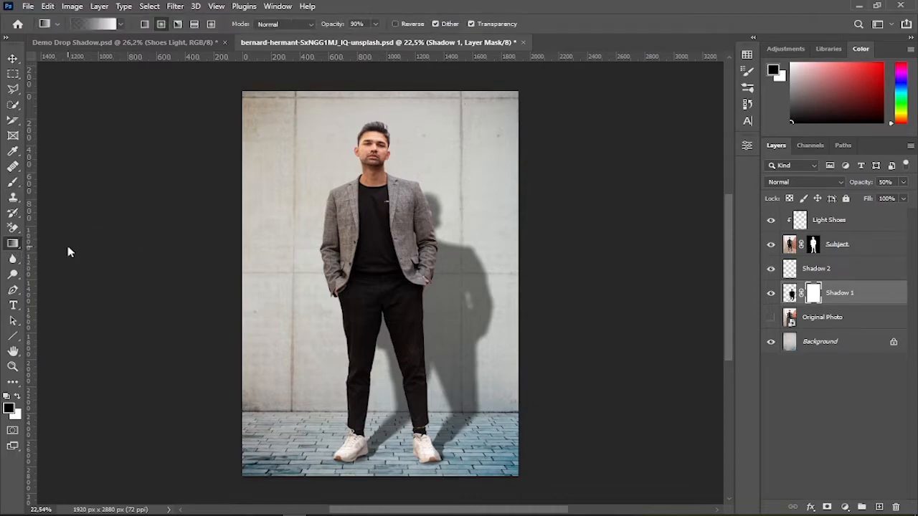
pyautogui.click(147, 27)
pyautogui.click(122, 25)
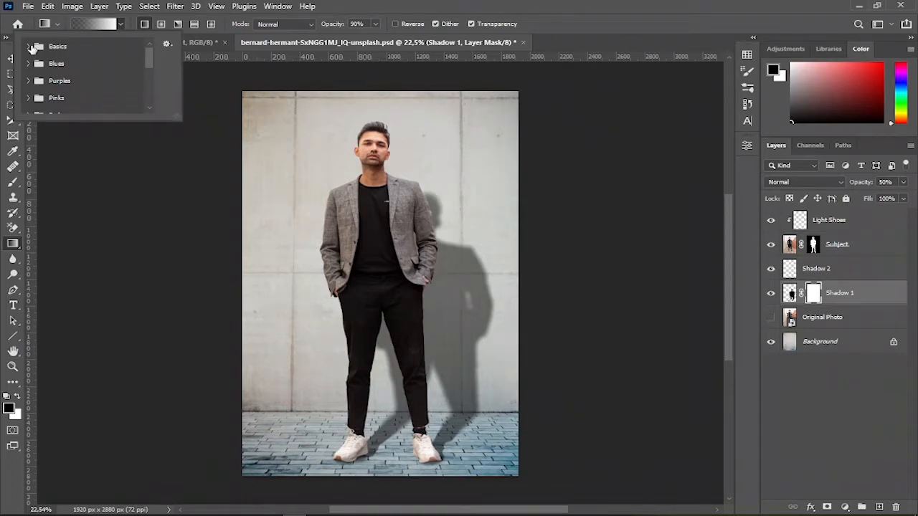
pyautogui.click(29, 47)
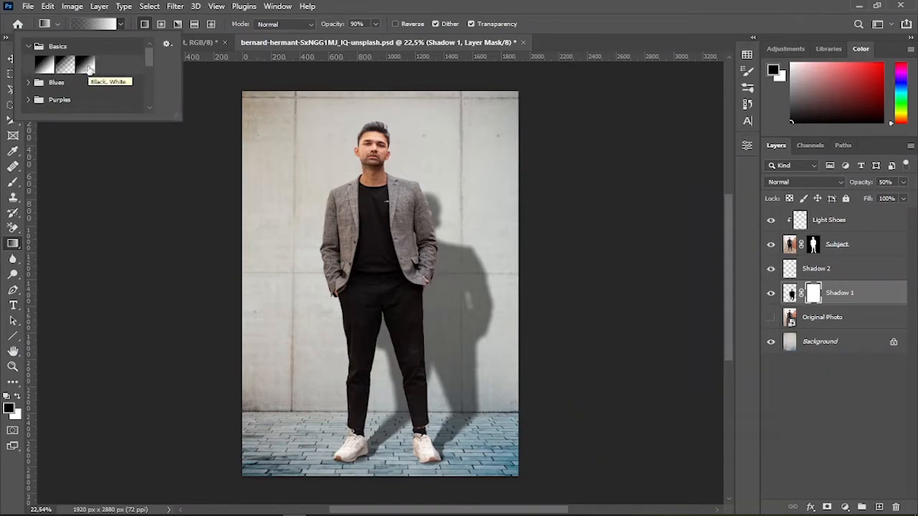
pyautogui.click(88, 66)
pyautogui.click(366, 3)
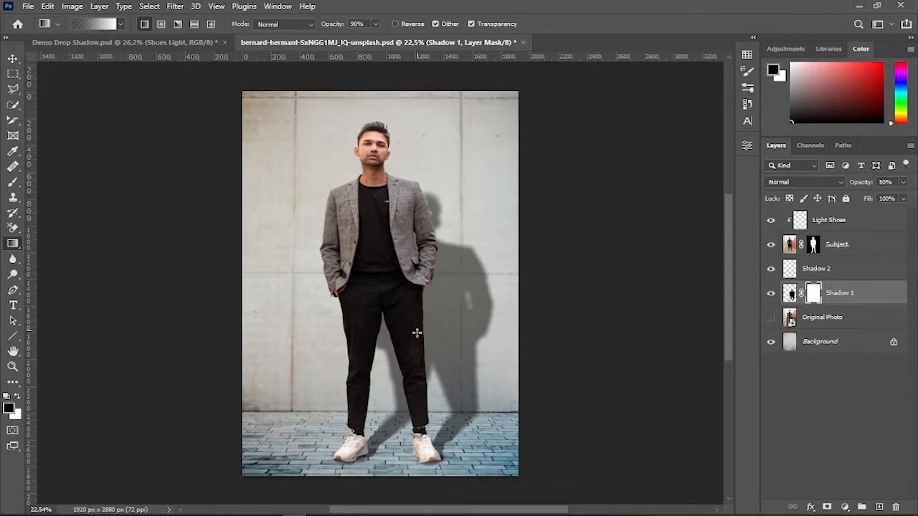
pyautogui.moveTo(456, 379); pyautogui.dragTo(459, 486)
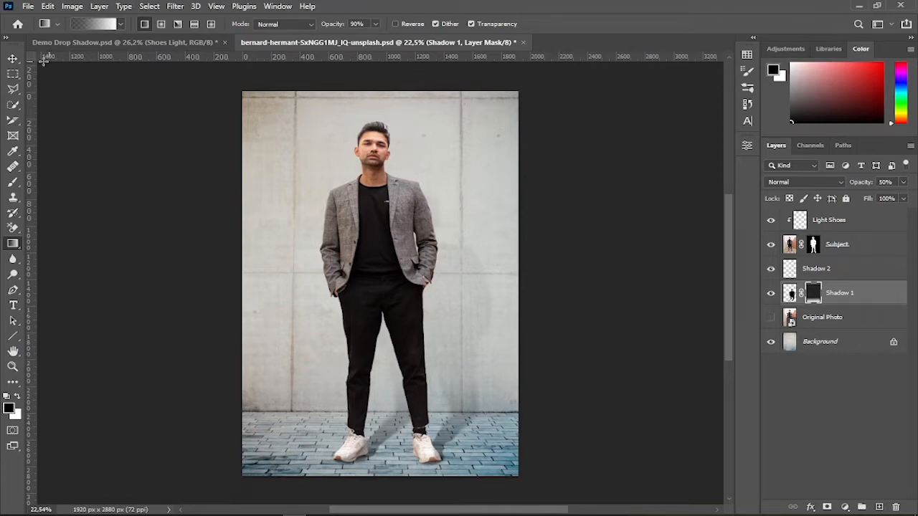
# Select the wall area down to the floor line, fill it on the Shadow 1 mask with gray #747474, and deselect
pyautogui.click(14, 74)
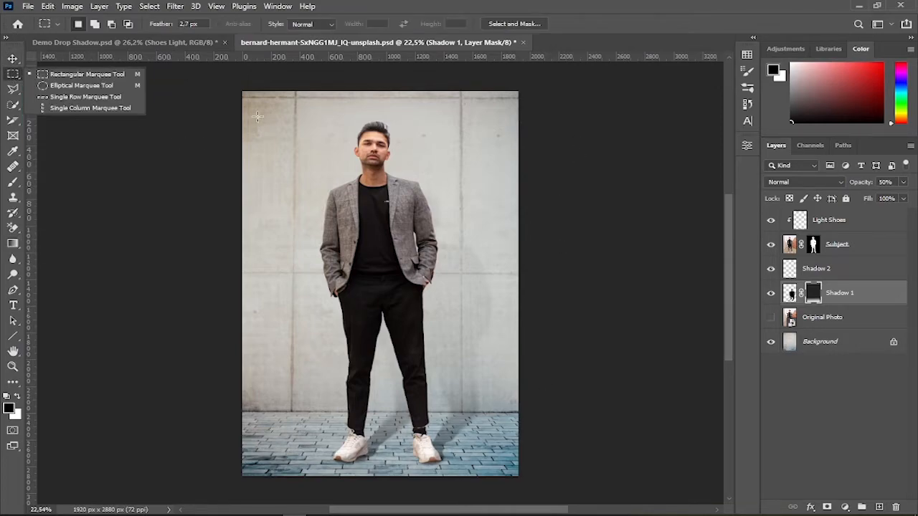
pyautogui.moveTo(242, 92); pyautogui.dragTo(539, 411)
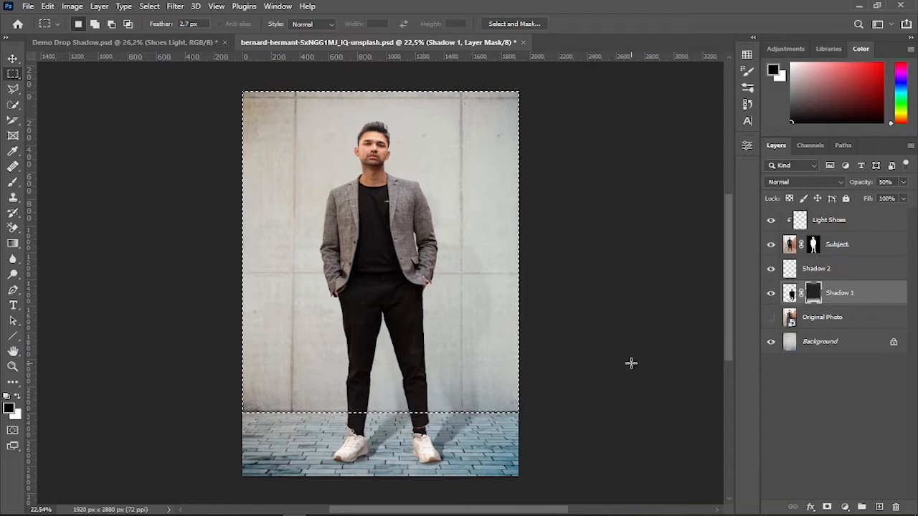
pyautogui.click(48, 7)
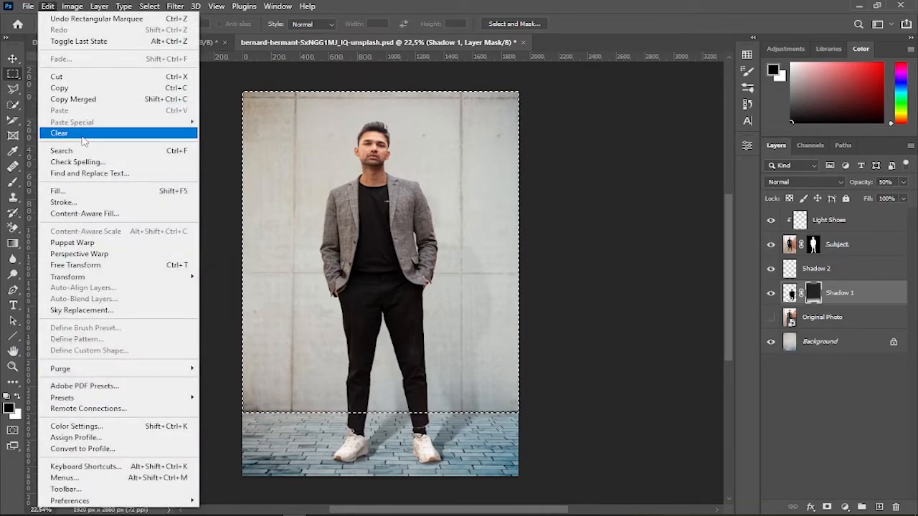
pyautogui.click(83, 193)
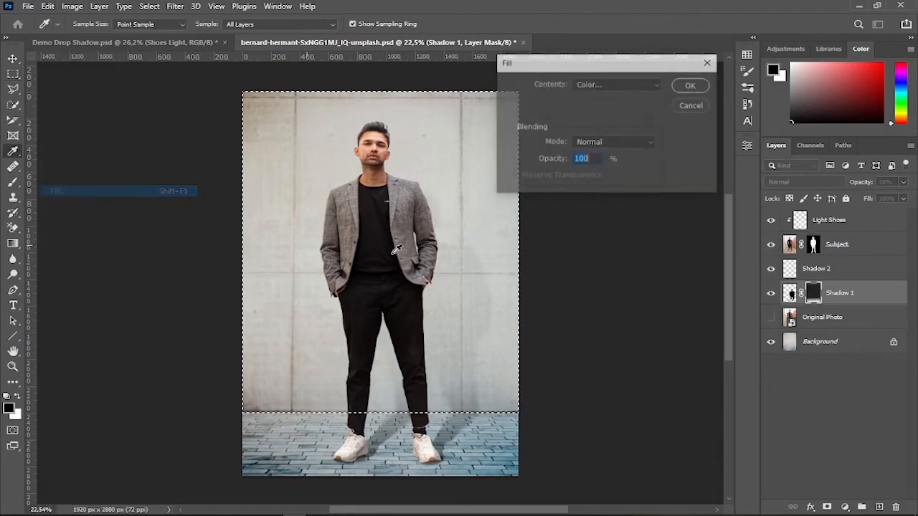
pyautogui.click(622, 84)
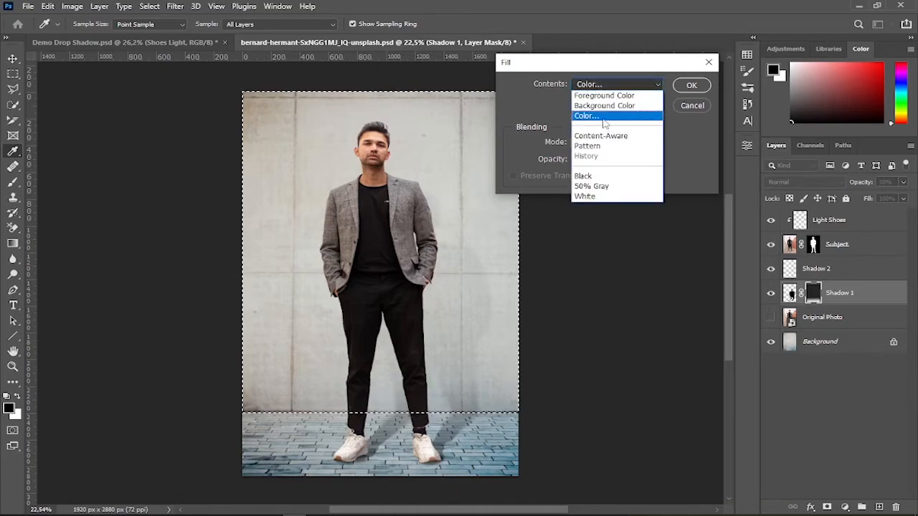
pyautogui.click(603, 119)
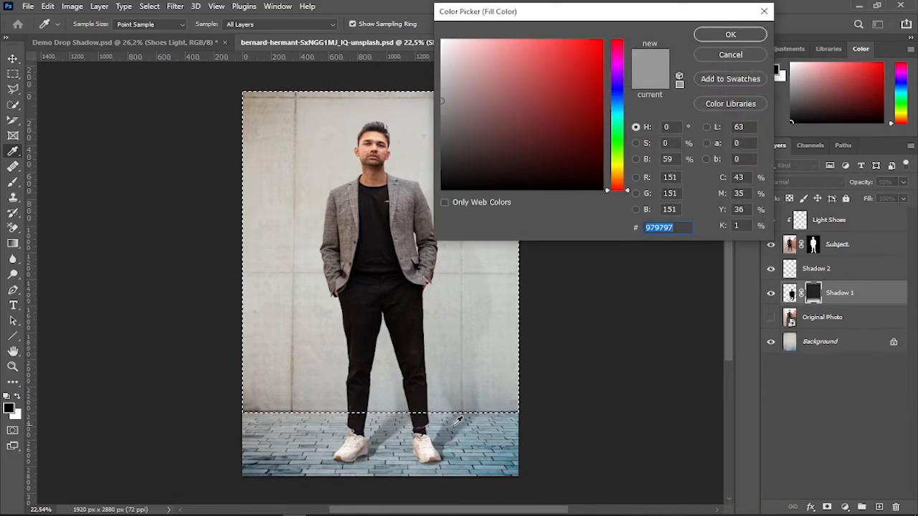
pyautogui.click(469, 411)
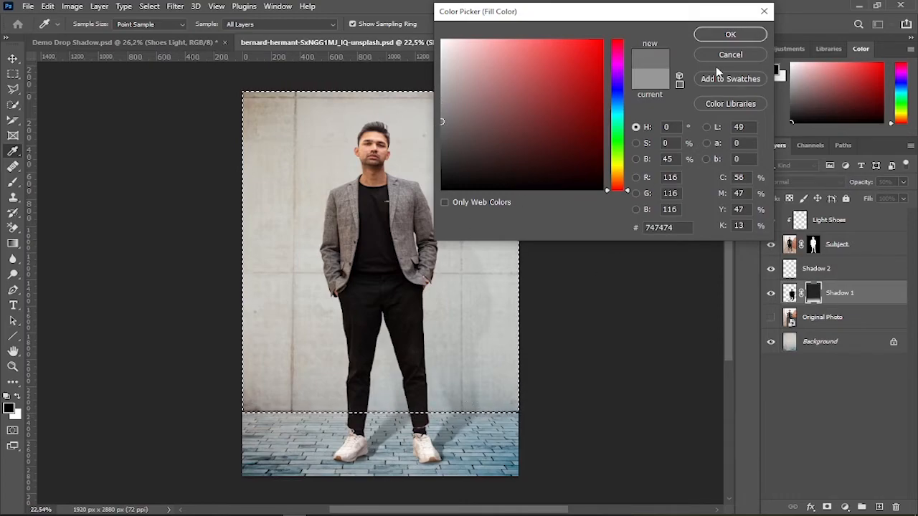
pyautogui.click(733, 40)
pyautogui.click(690, 84)
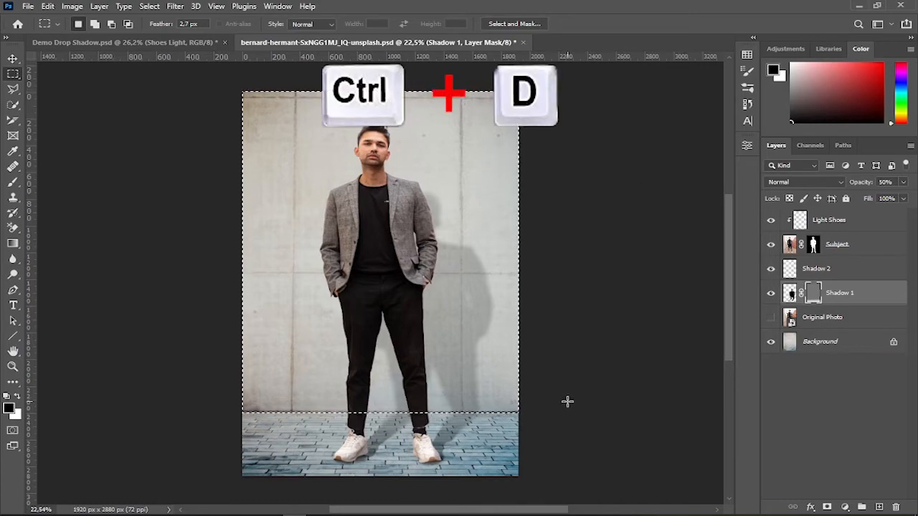
pyautogui.hotkey('ctrl', 'd')
pyautogui.scroll(2, 566, 402)
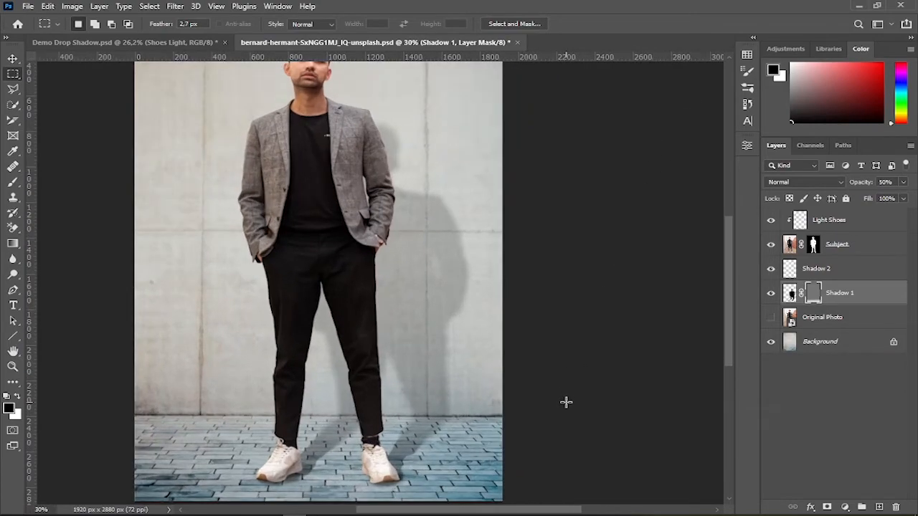
pyautogui.moveTo(552, 510); pyautogui.dragTo(564, 511)
pyautogui.moveTo(541, 511); pyautogui.dragTo(538, 511)
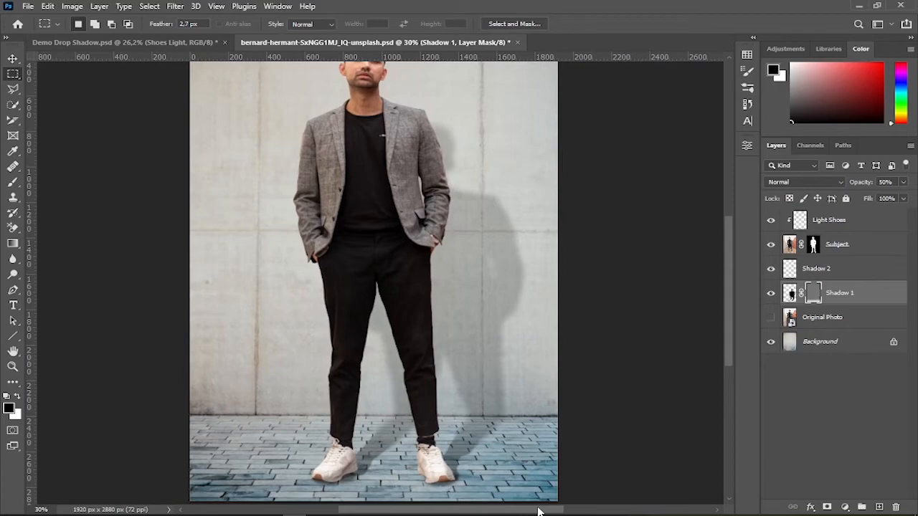